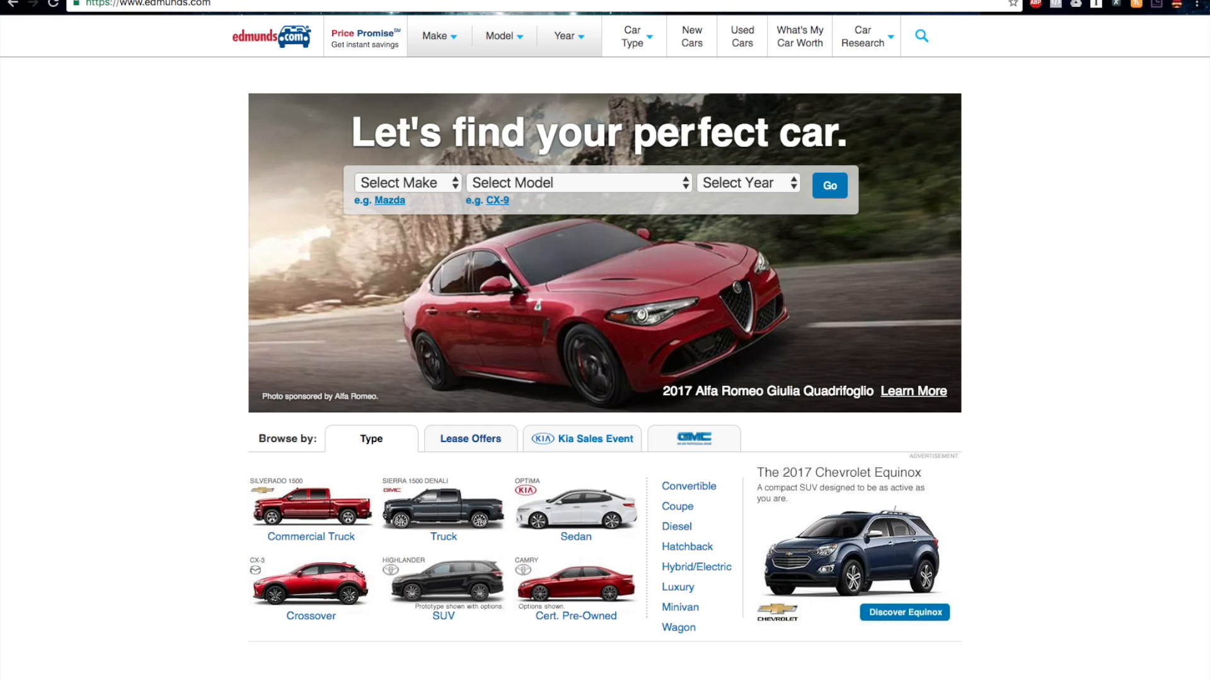
Step: Open the Edmunds API Console and review the Vehicle API endpoints for makes, models, model years, styles, colors and options
click(284, 0)
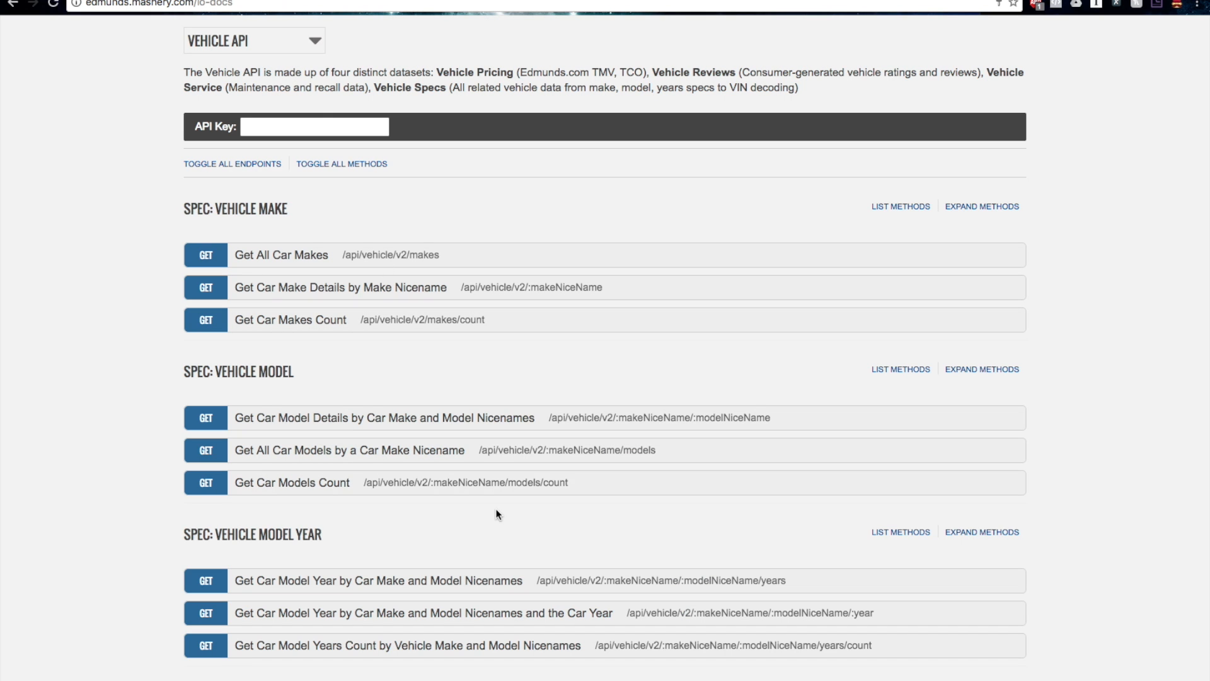
scroll(498, 514, up, 5)
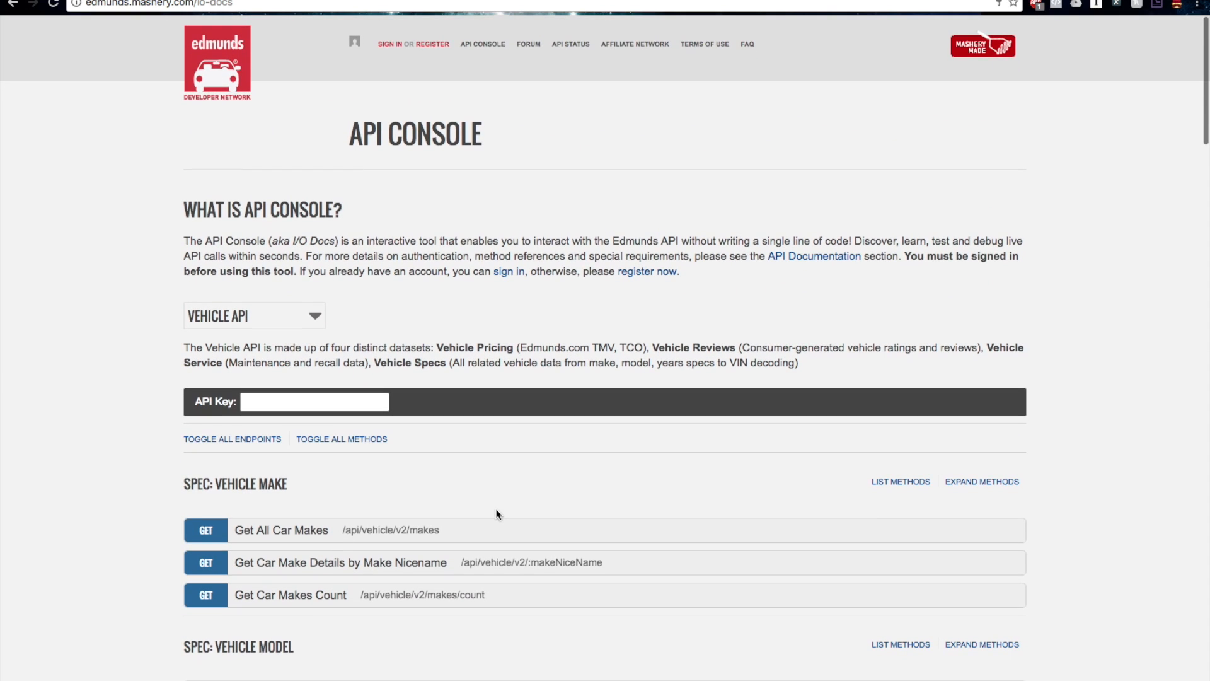
scroll(498, 514, down, 3)
scroll(498, 515, down, 4)
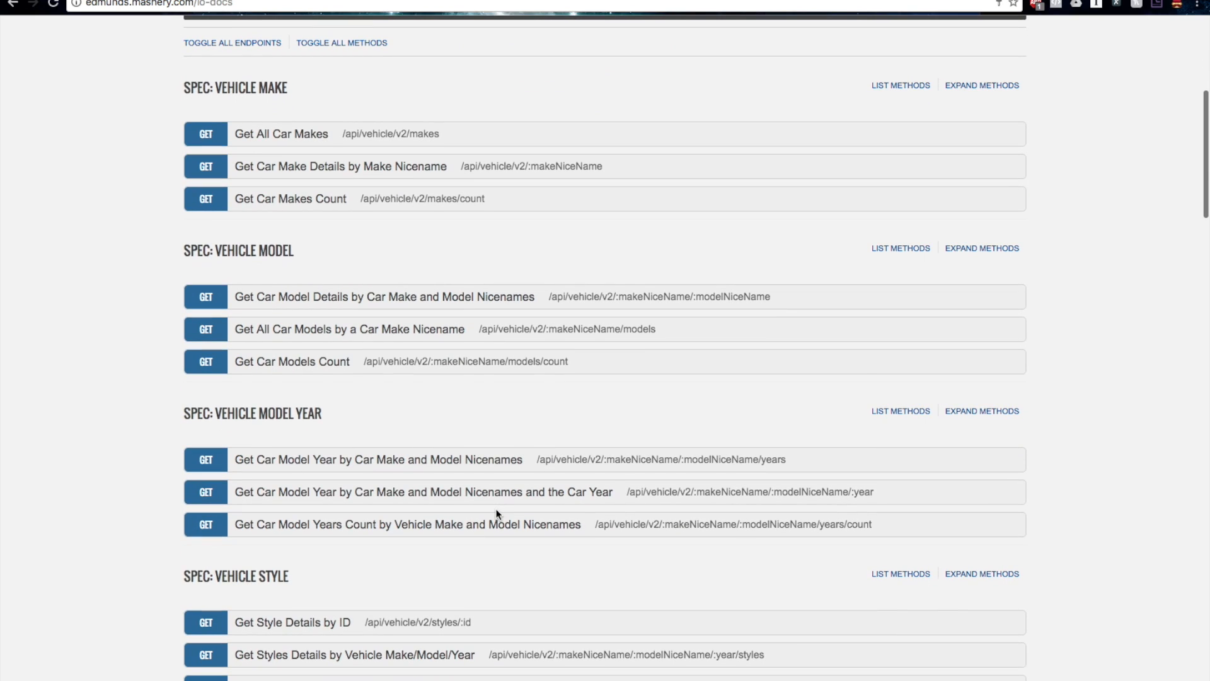
scroll(498, 514, down, 6)
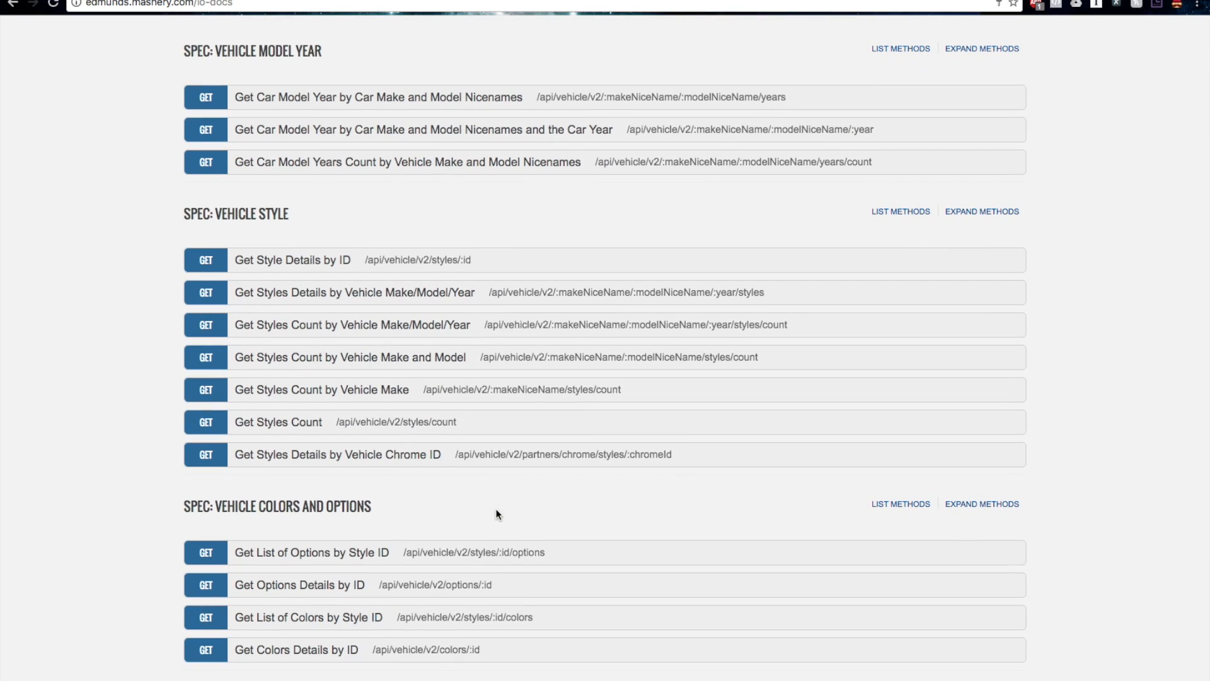
scroll(498, 514, up, 6)
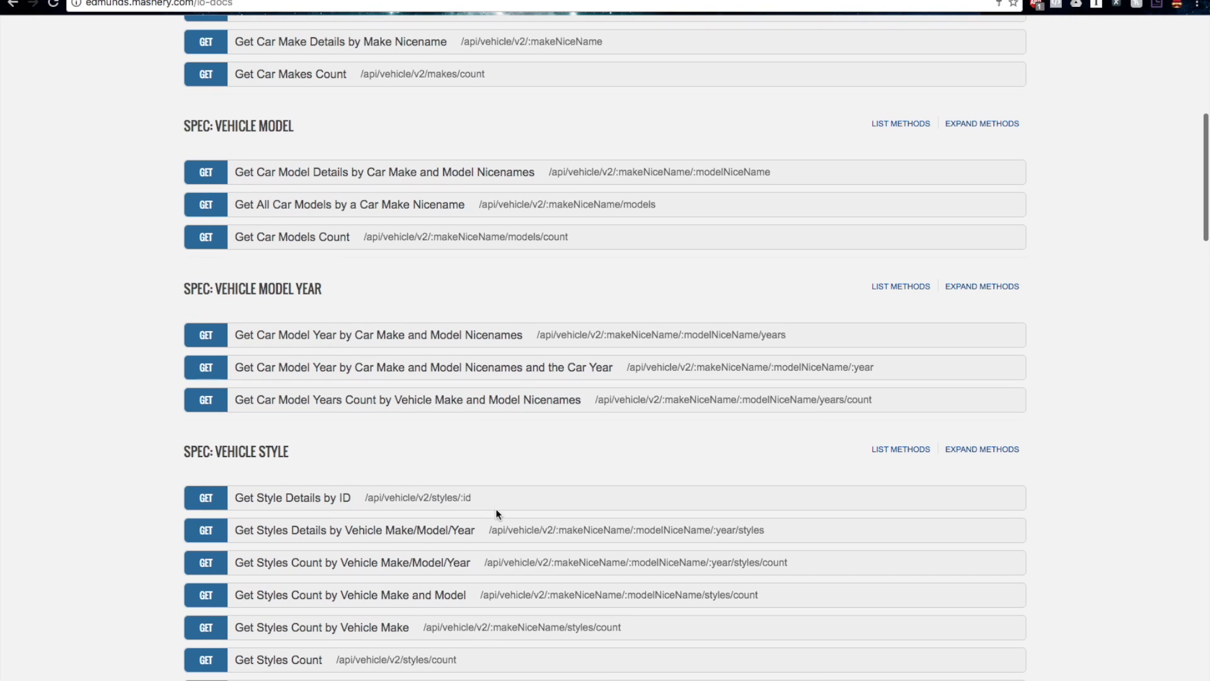
scroll(498, 514, up, 4)
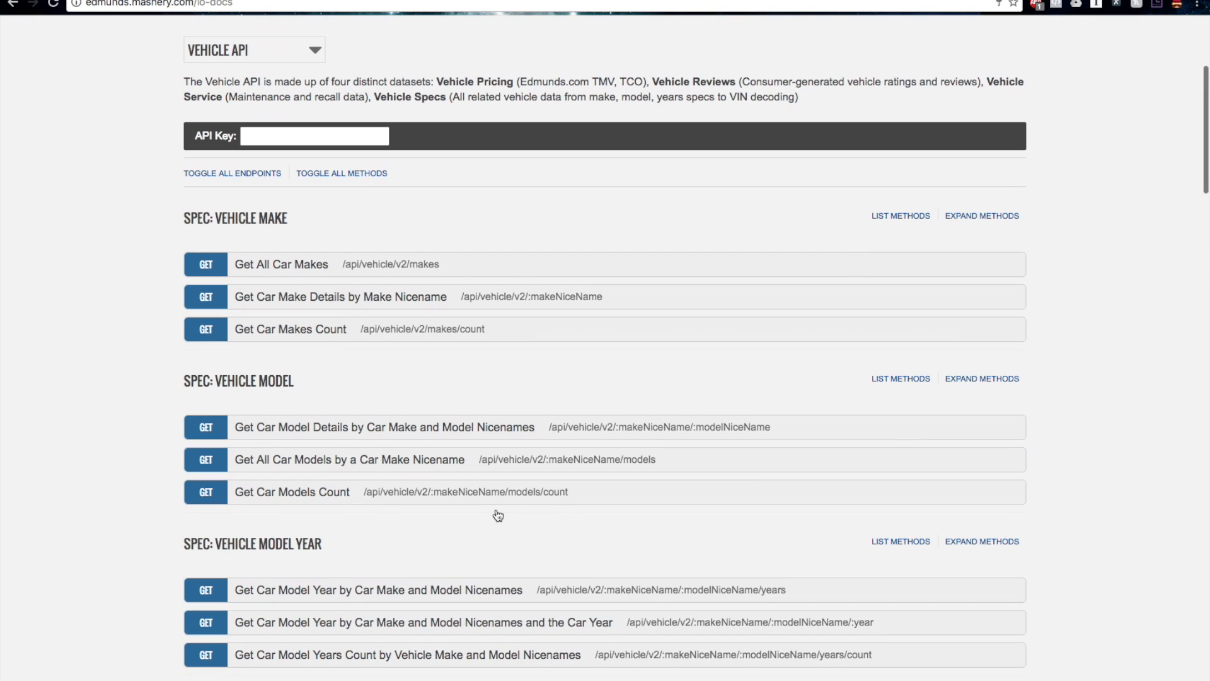
scroll(496, 514, down, 3)
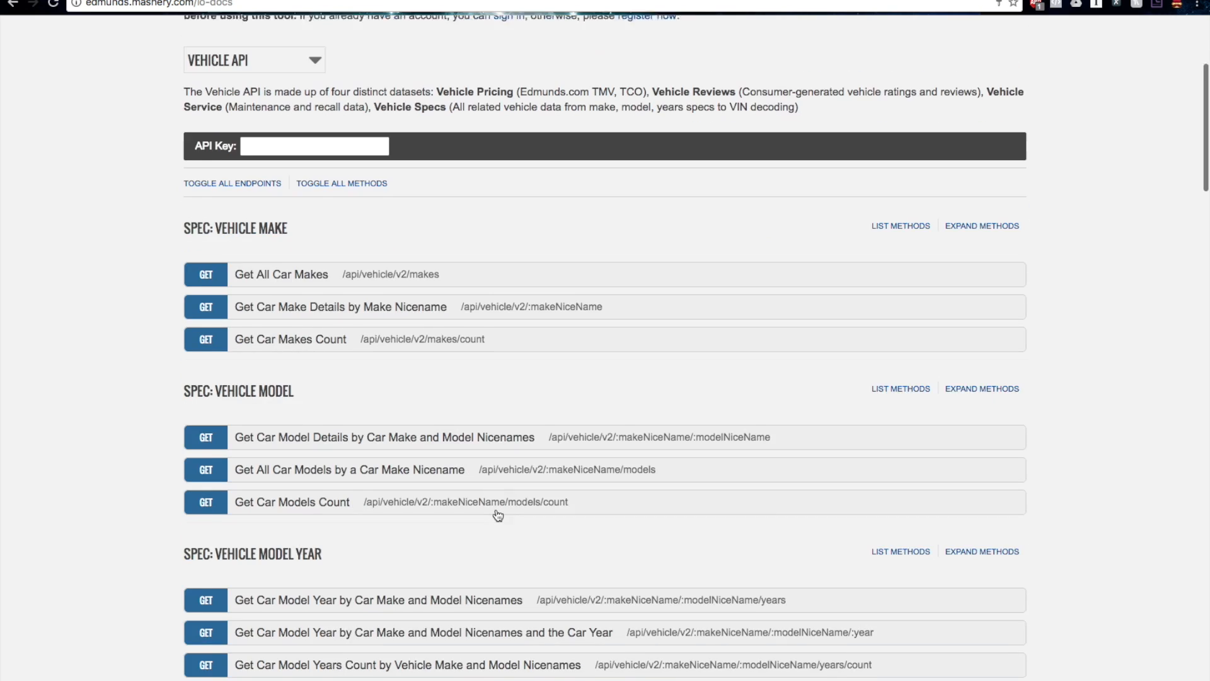
Step: Switch to the raw vehicle data spreadsheet in Excel and look over its rows
click(413, 2)
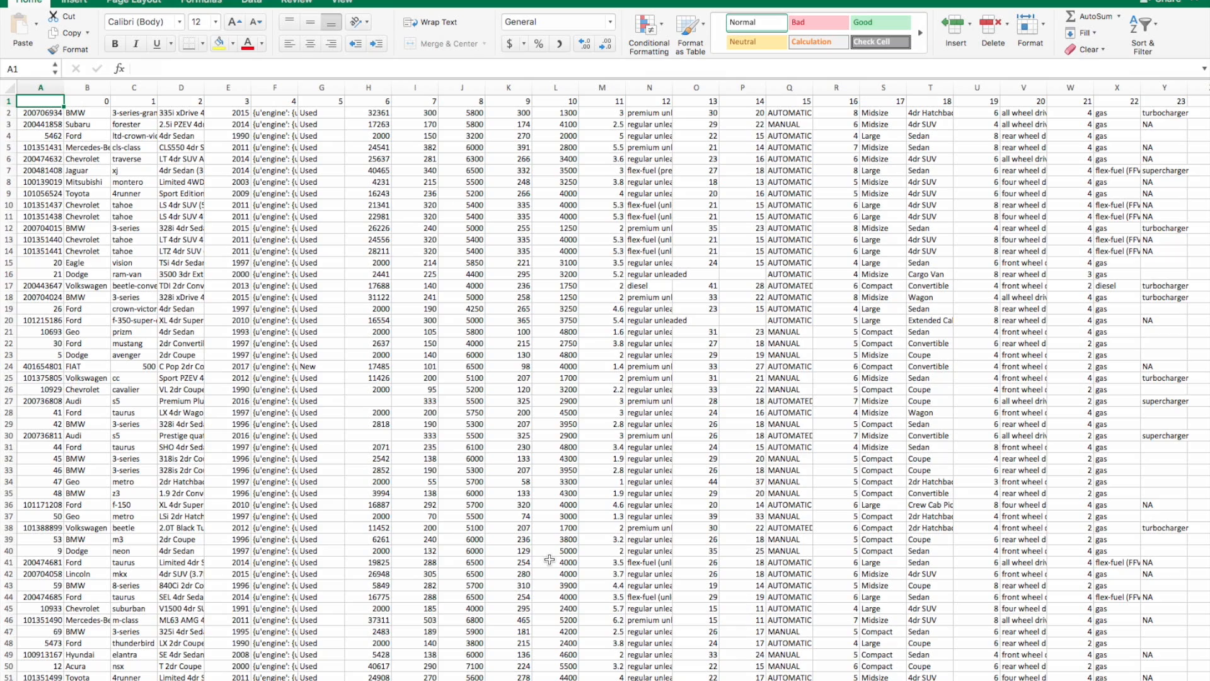
scroll(181, 402, down, 3)
scroll(181, 402, up, 3)
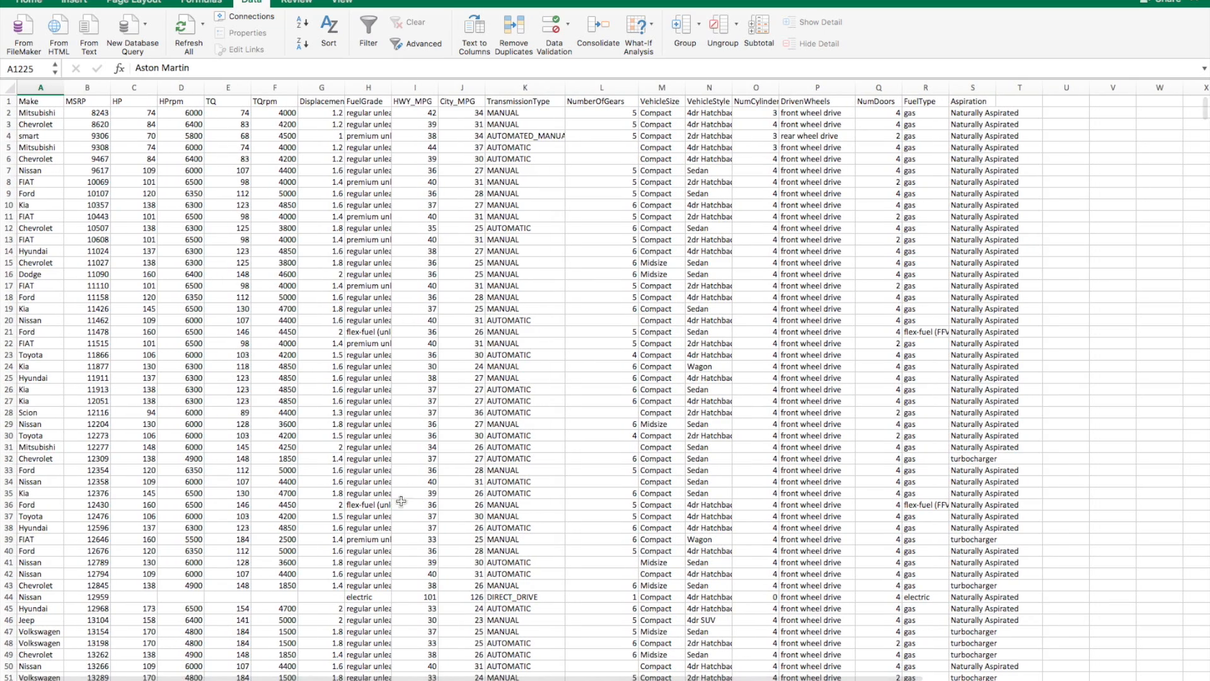
Step: Examine the cleaned vehicle dataset down to its last rows, checking the MSRP column beside the Aston Martin entries
scroll(142, 323, down, 20)
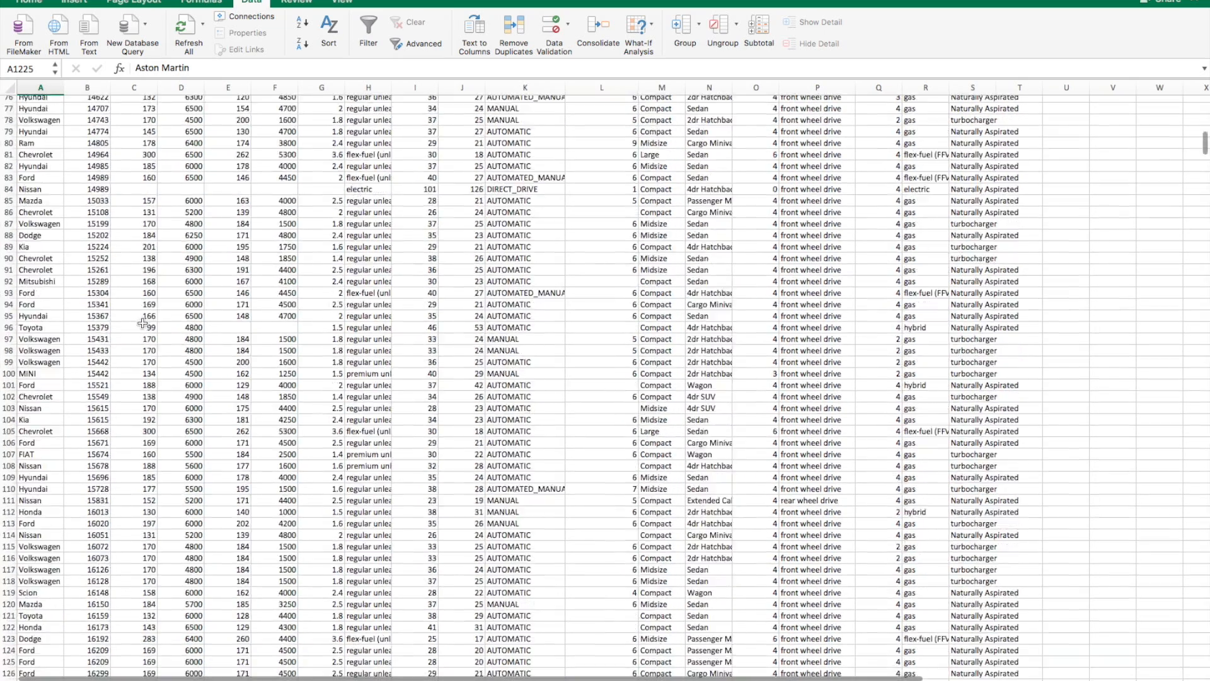
scroll(142, 323, down, 20)
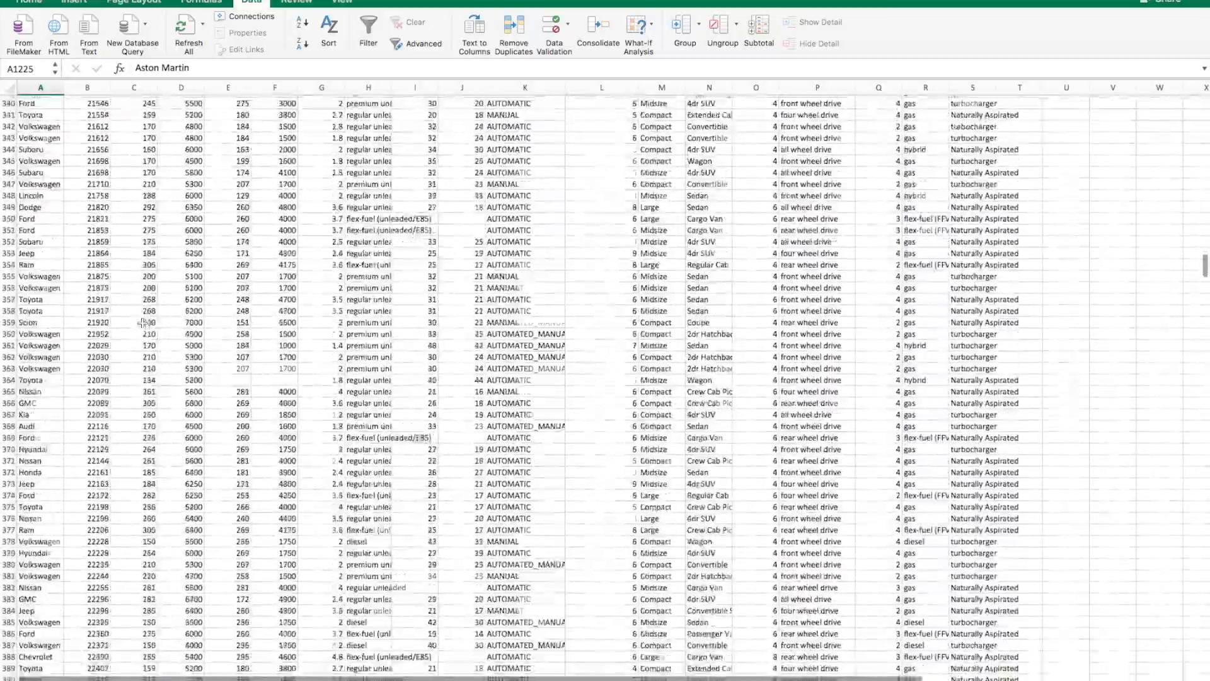
scroll(142, 324, down, 20)
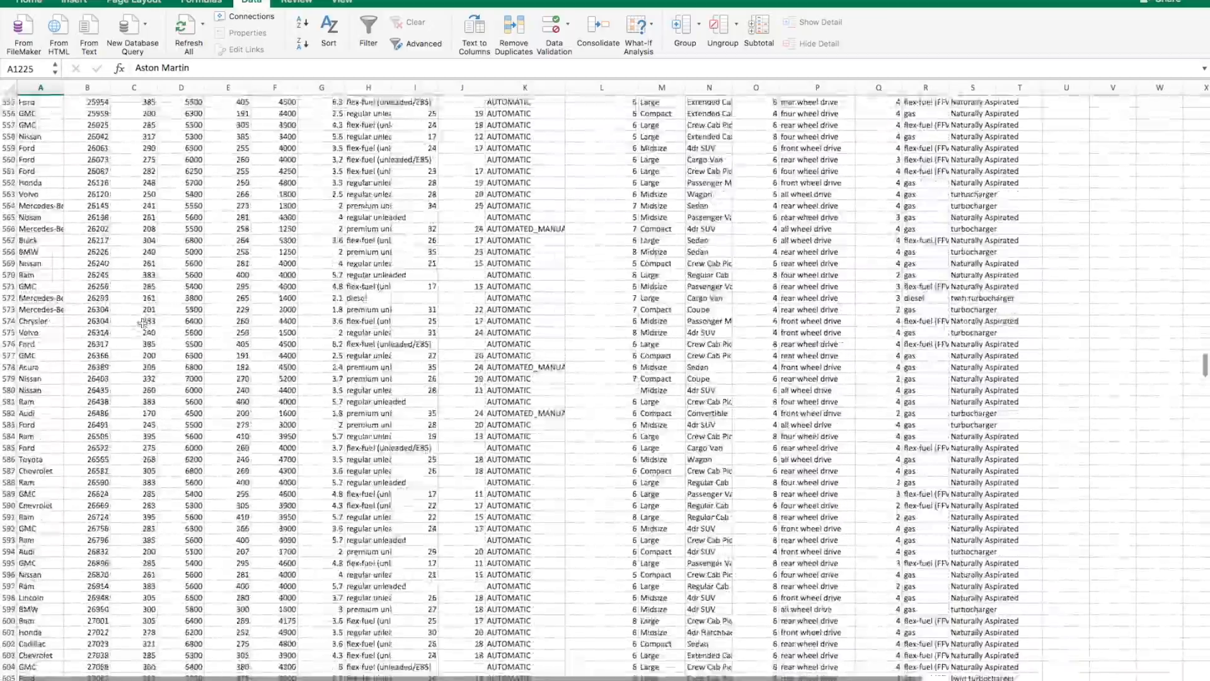
scroll(142, 324, down, 20)
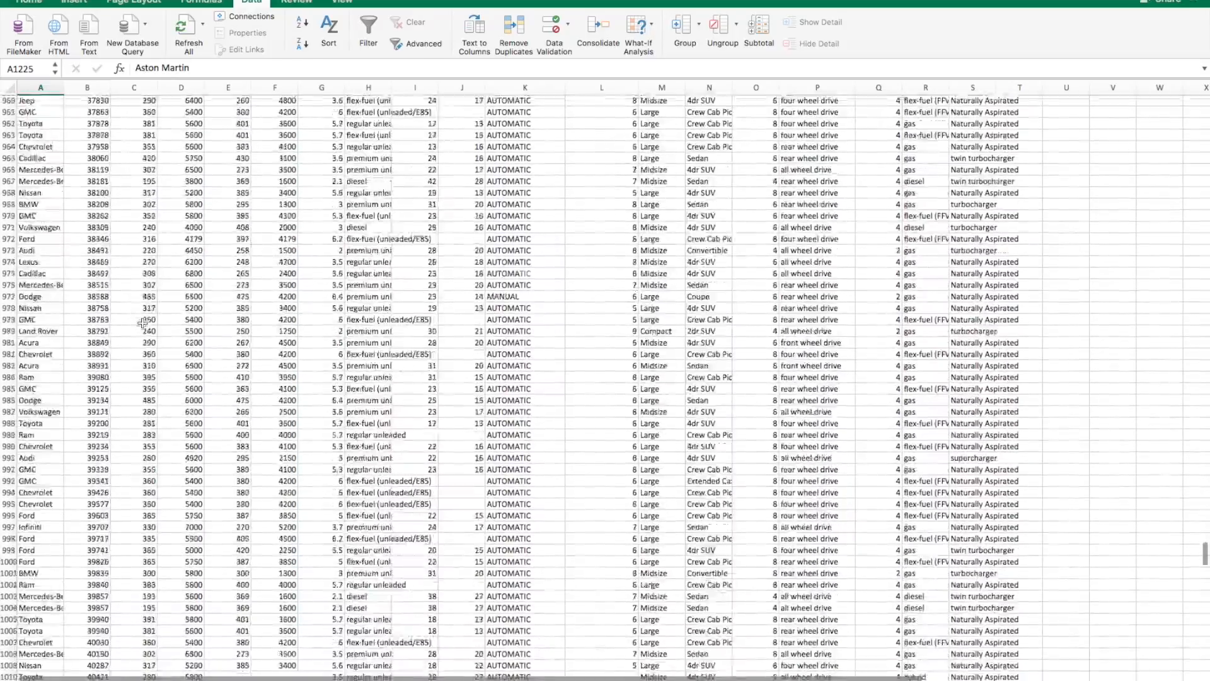
scroll(143, 324, down, 20)
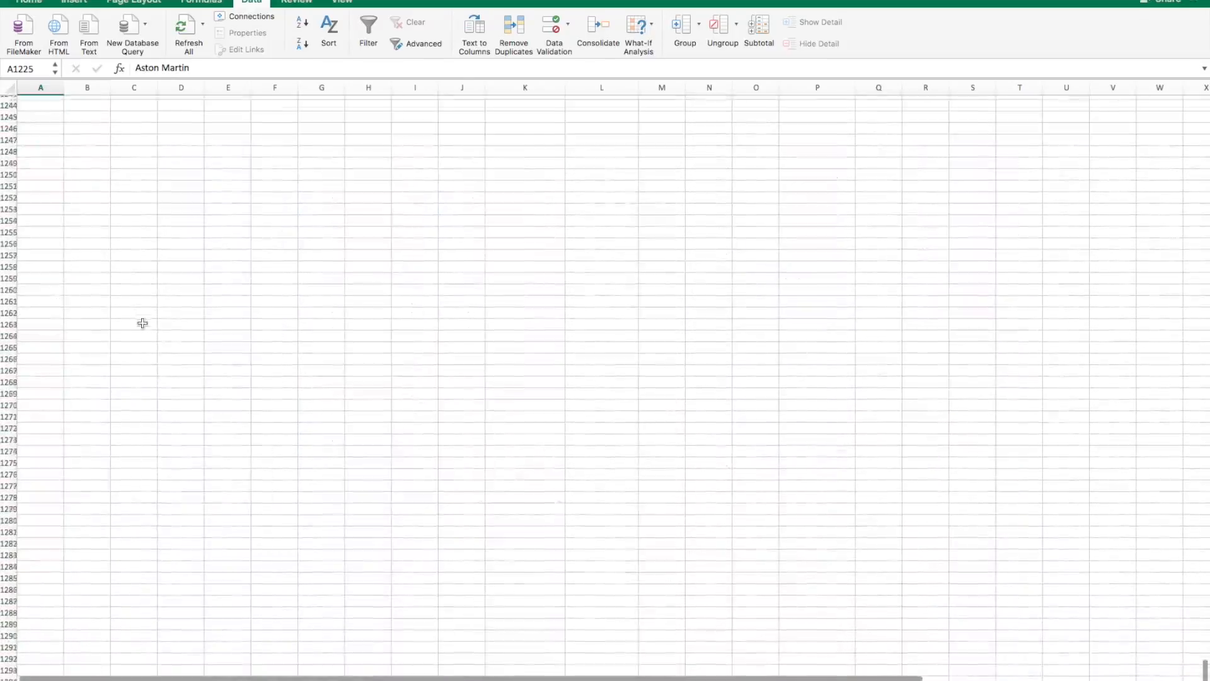
scroll(103, 320, up, 18)
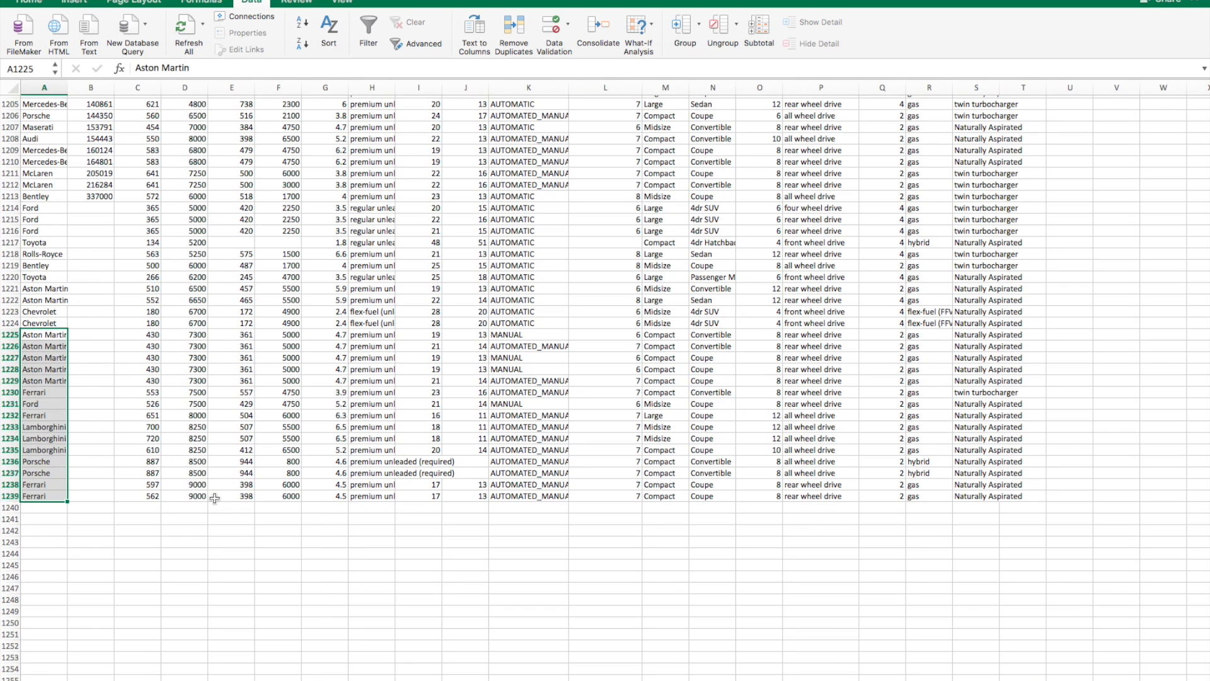
click(109, 302)
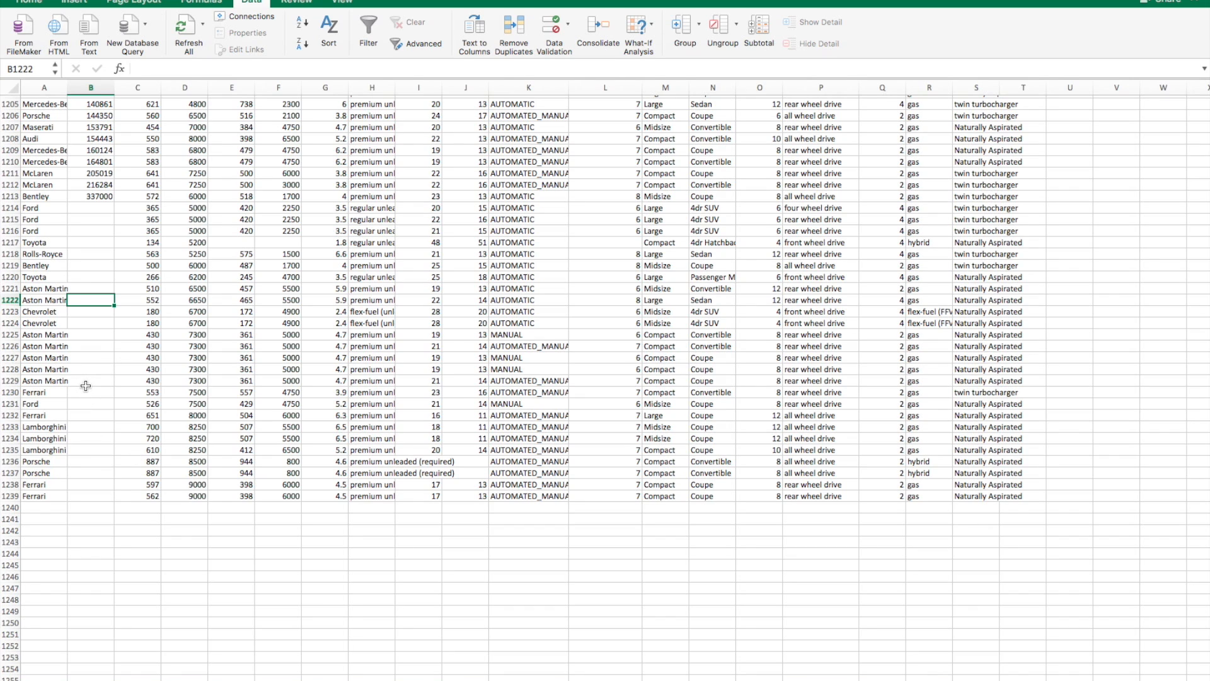
Step: Switch to the "# Clusters vs Sum squared error" chart and inspect the curve's points at 2, 4 and 6 clusters
key(ctrl+Left)
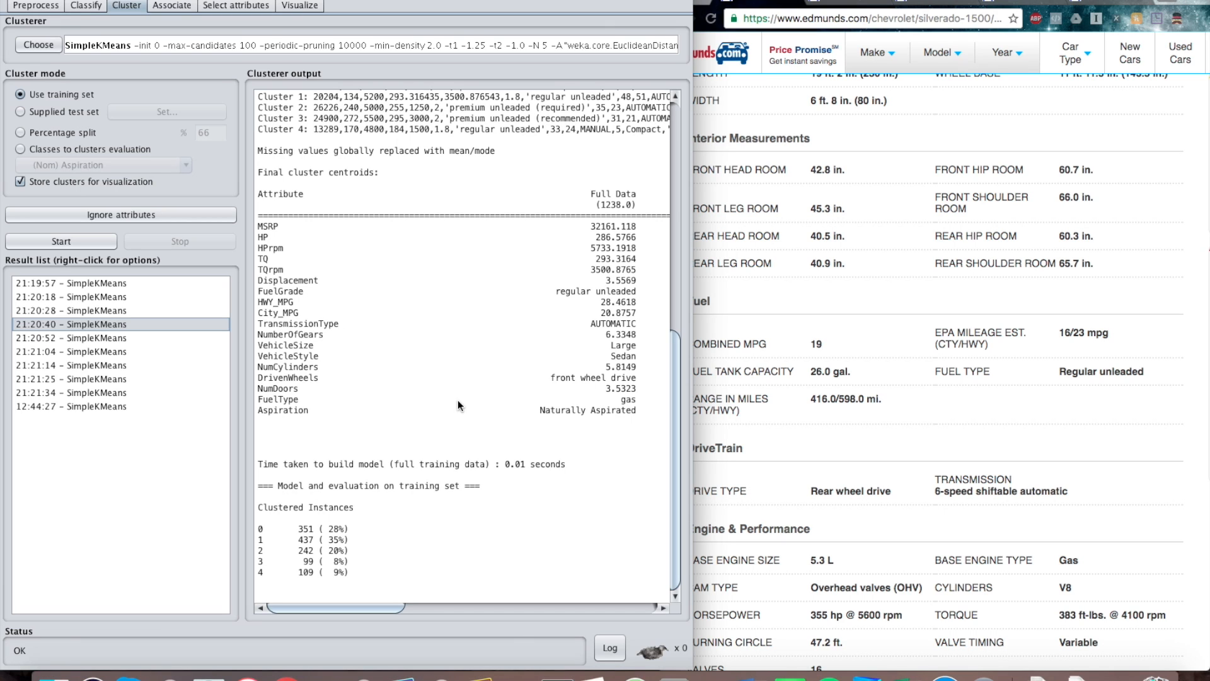
key(ctrl+Left)
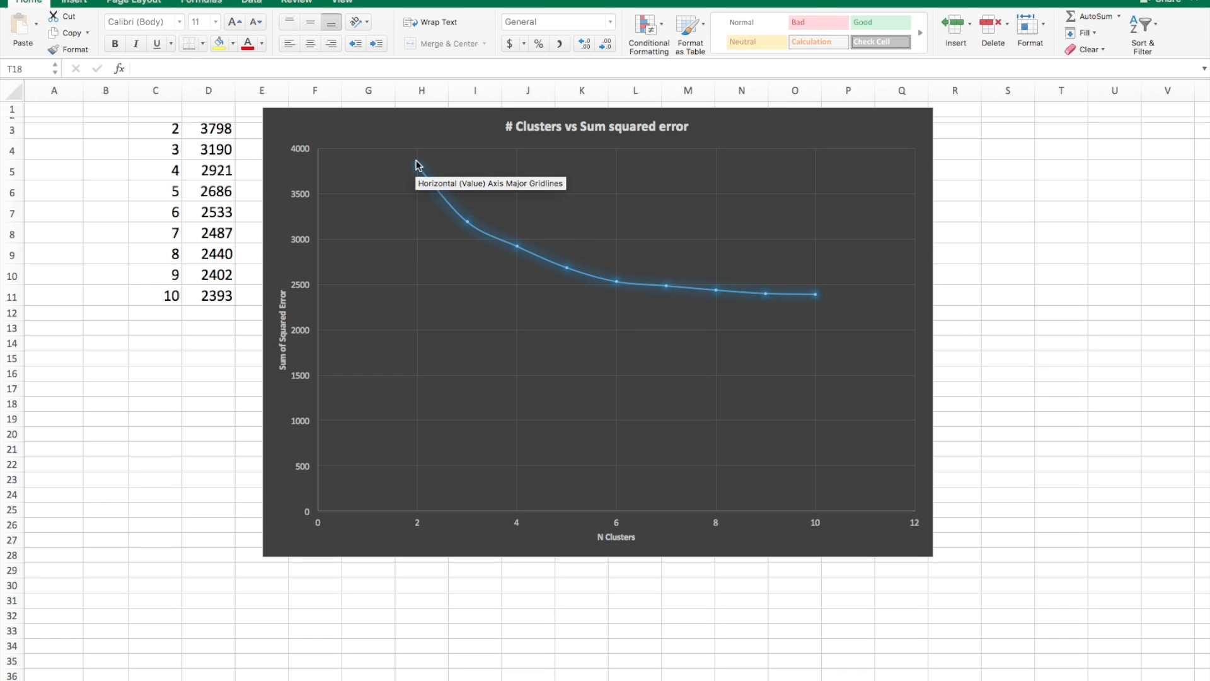
mouse_move(421, 170)
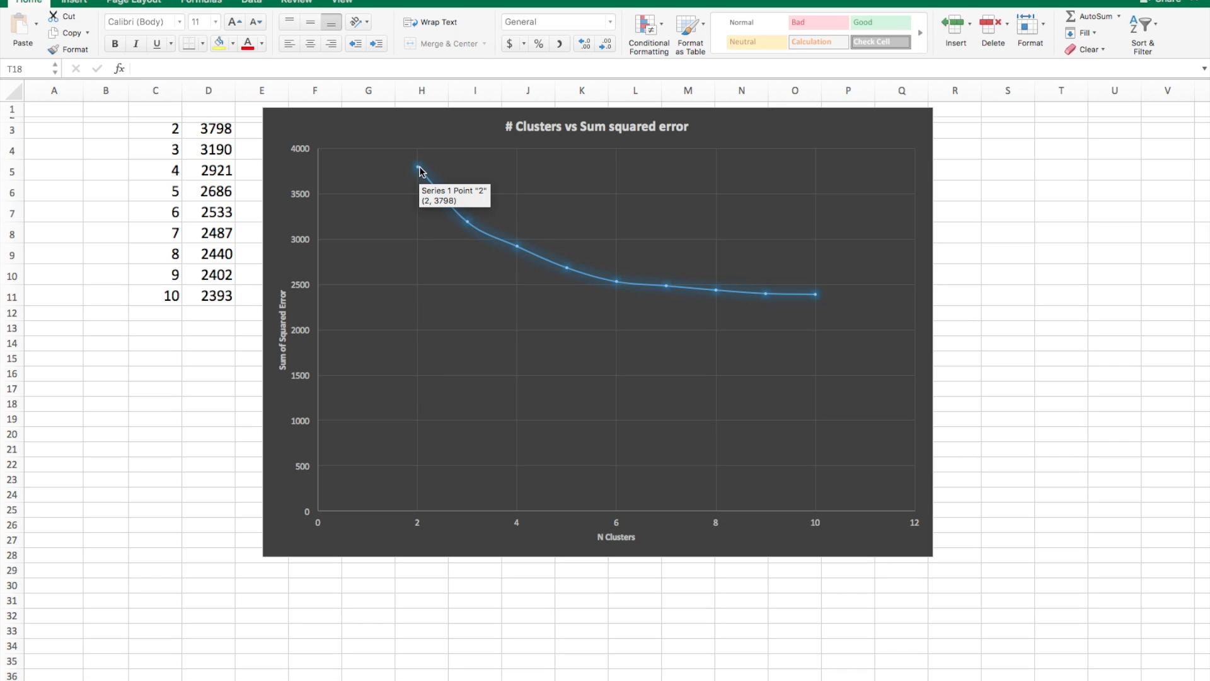
mouse_move(512, 246)
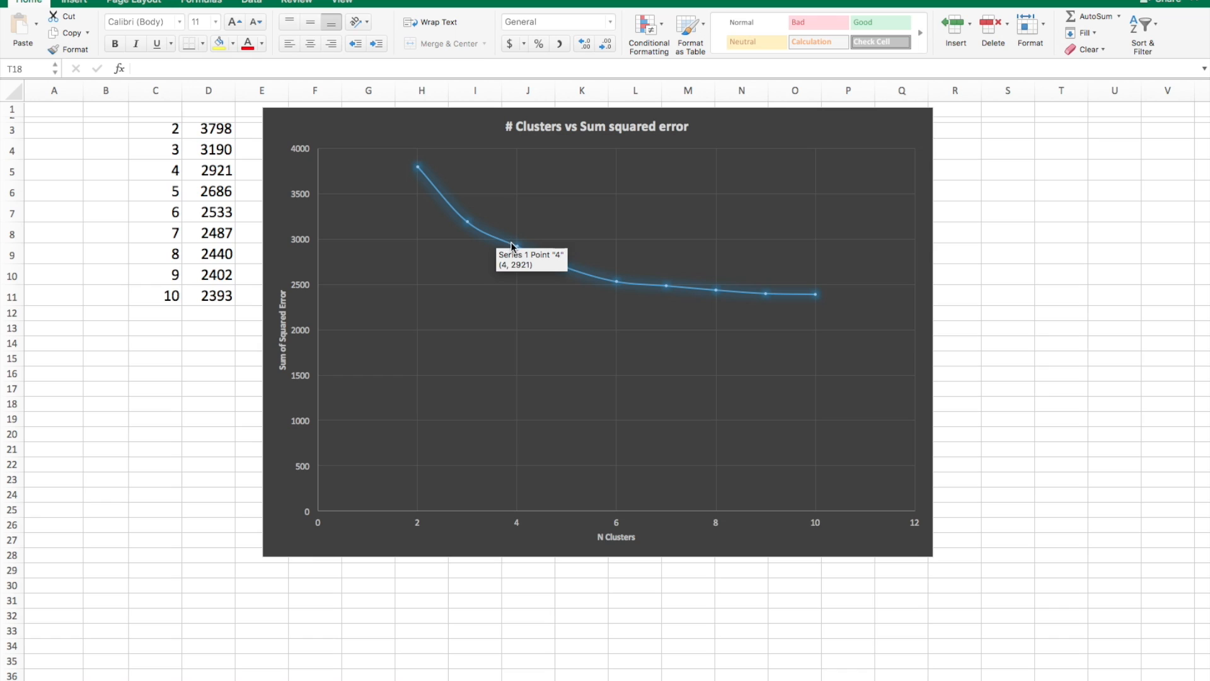
mouse_move(618, 284)
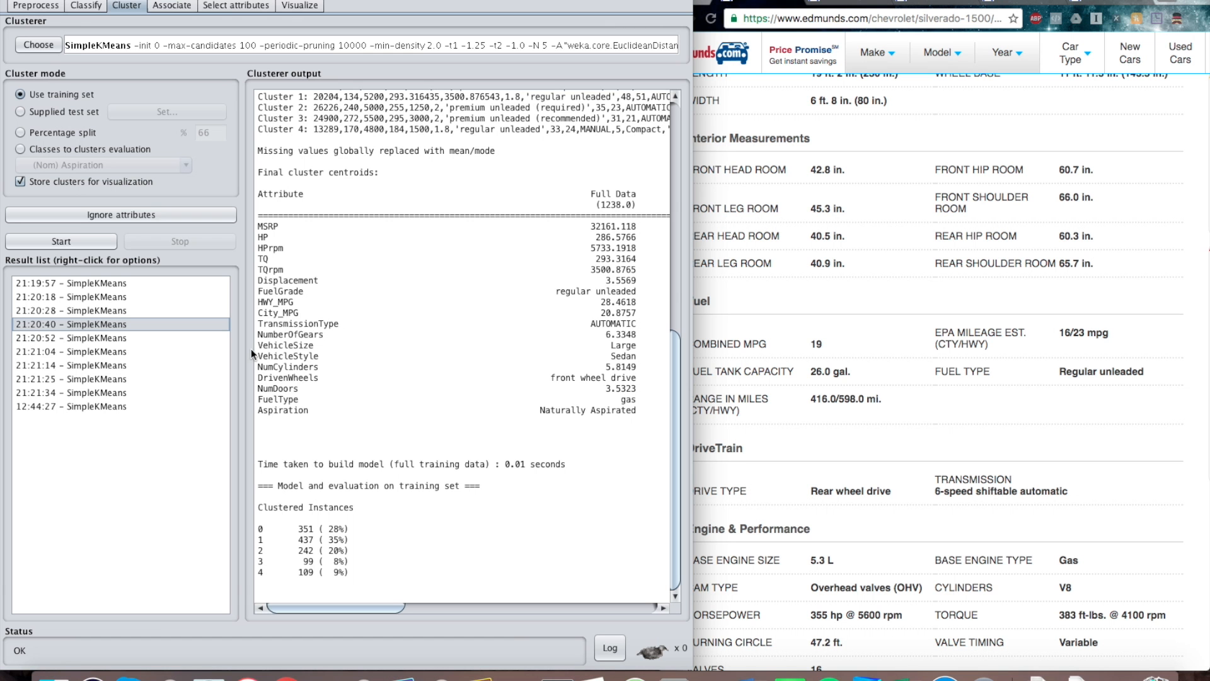
Step: Open the 21:20:28 and 21:20:40 SimpleKMeans results in Weka in turn and review the centroids of their last clusters
click(117, 312)
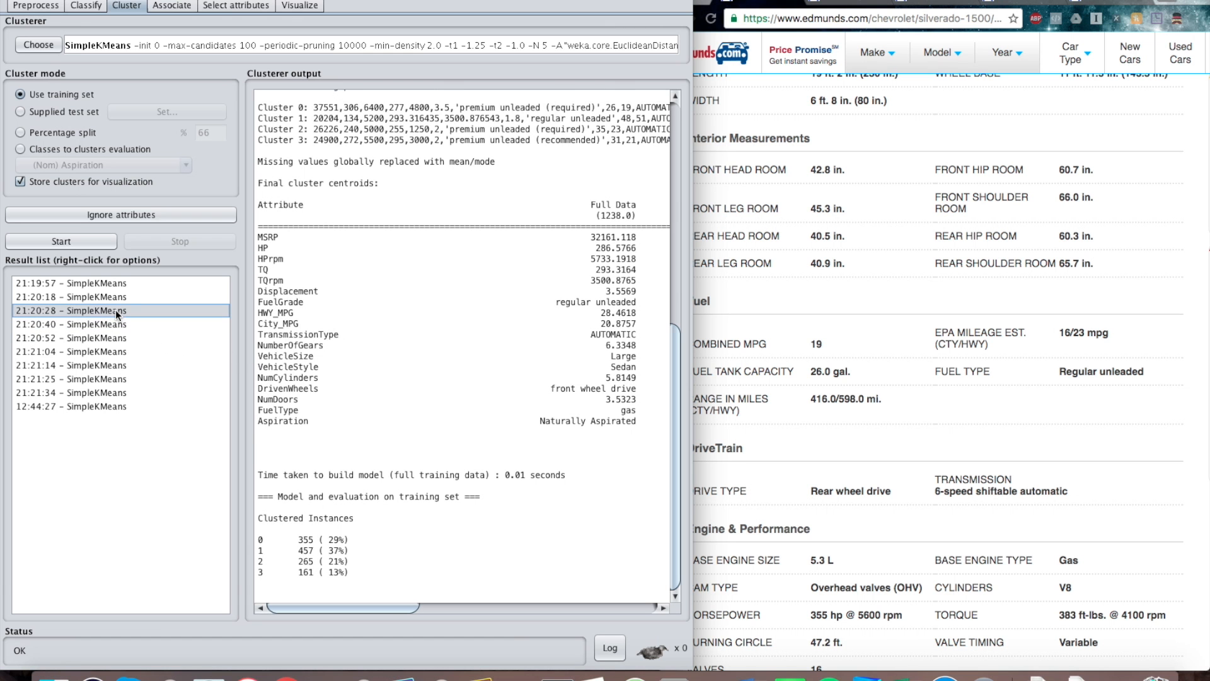
scroll(485, 512, right, 10)
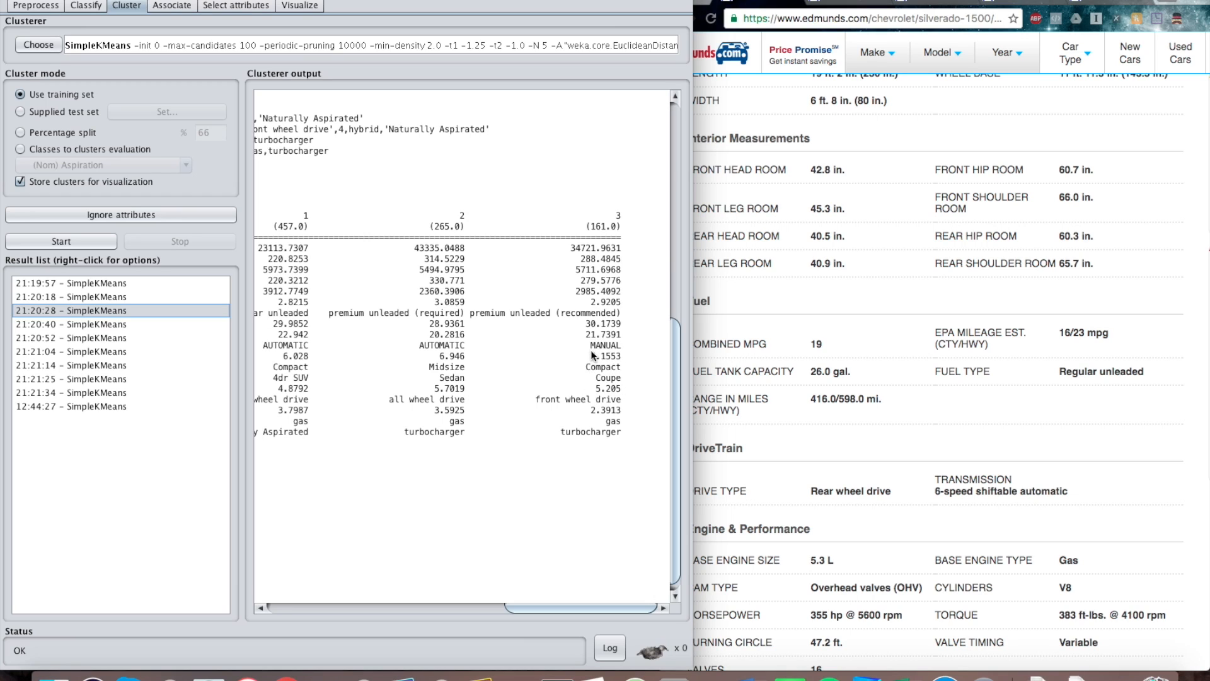
click(94, 324)
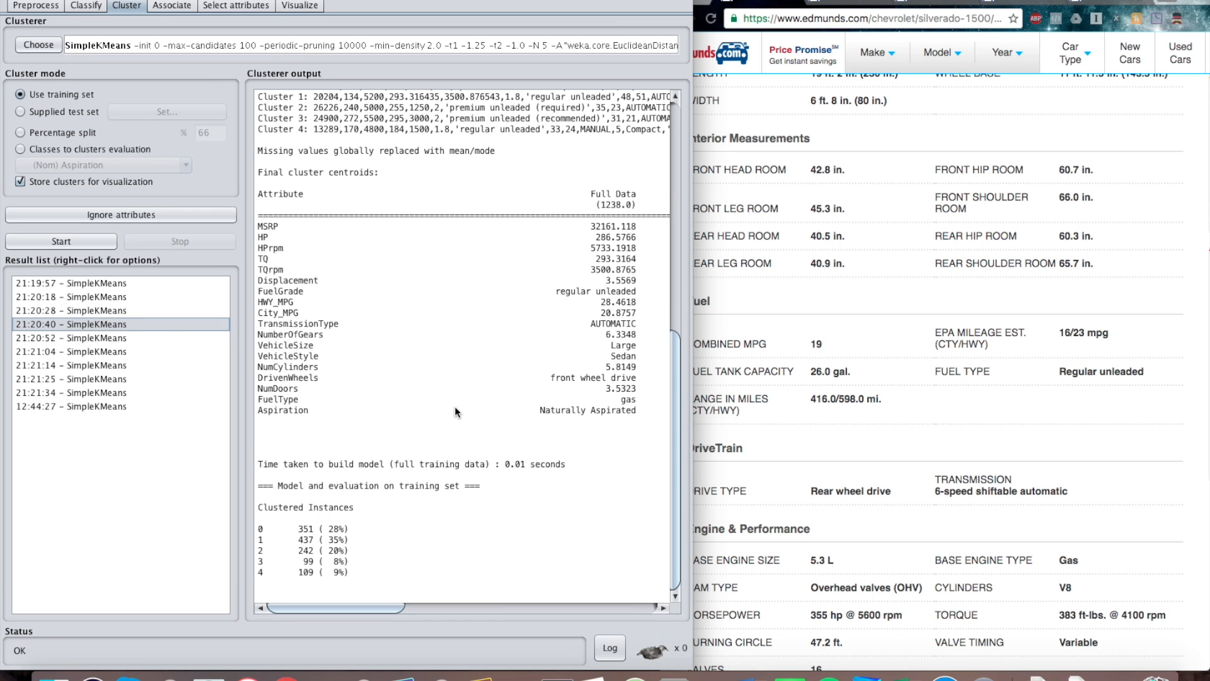
scroll(455, 409, right, 10)
scroll(455, 409, up, 2)
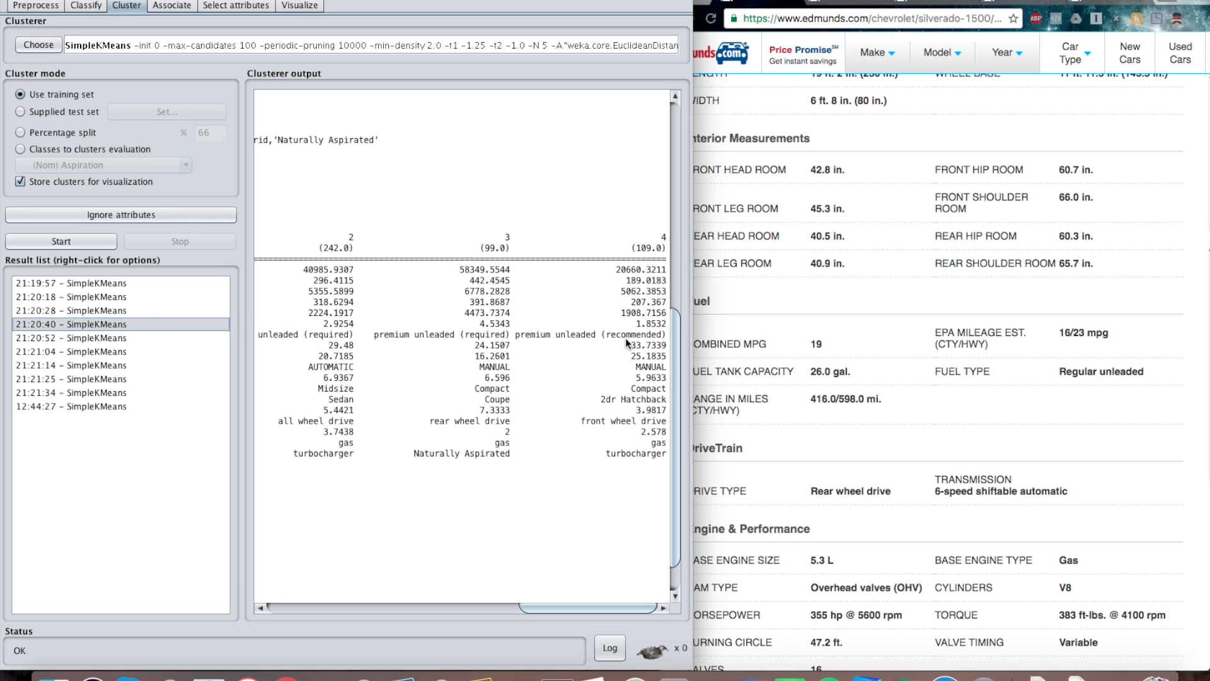
Step: Examine the 21:20:40 result's centroids from cluster 3 back to cluster 0 and the full data
scroll(626, 338, left, 3)
scroll(626, 340, left, 5)
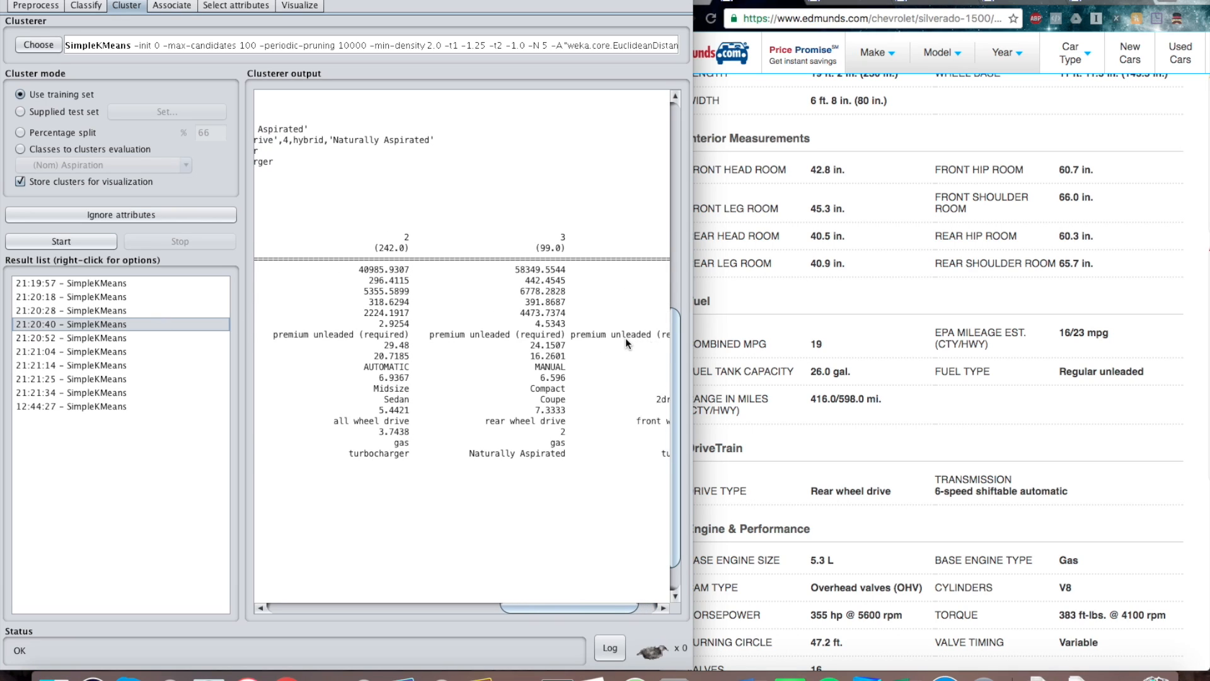
scroll(626, 340, up, 2)
scroll(626, 343, up, 1)
scroll(626, 343, left, 15)
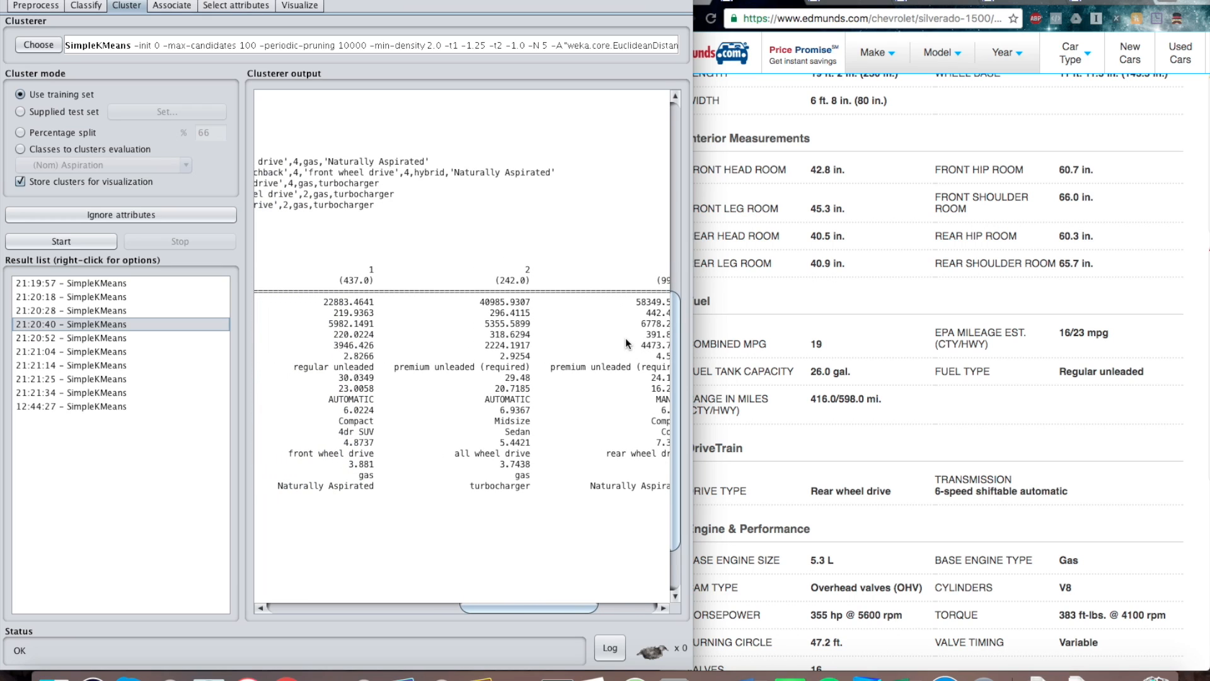
scroll(626, 337, left, 5)
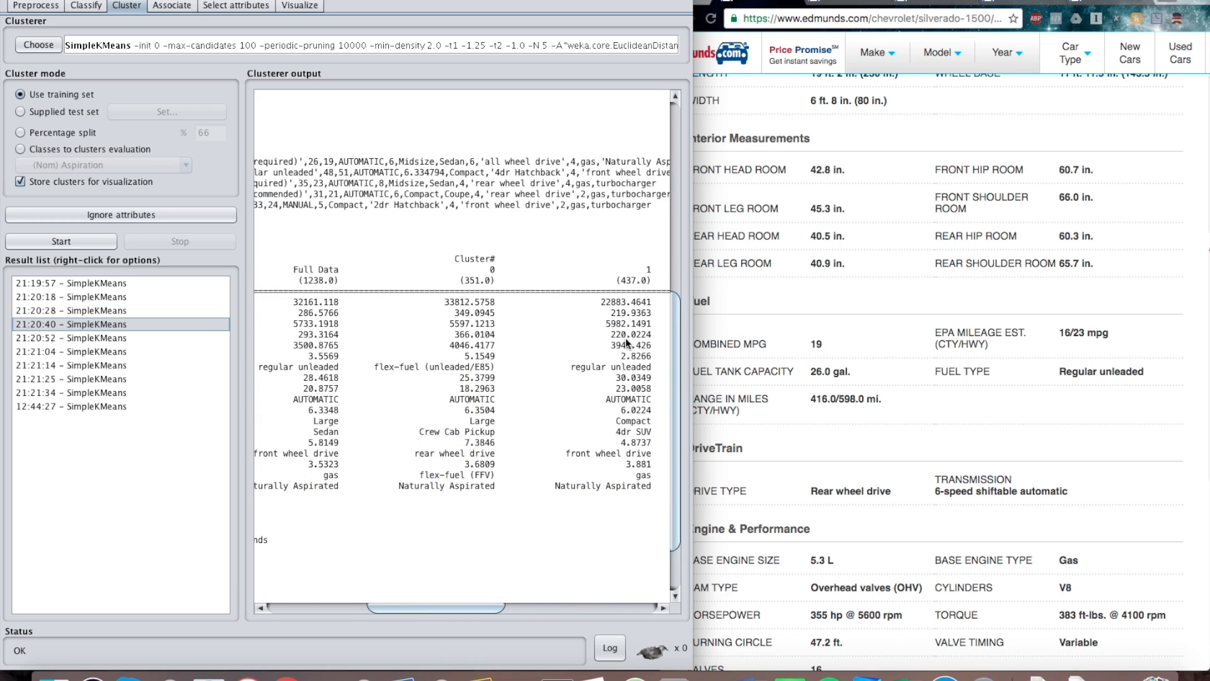
scroll(626, 338, left, 3)
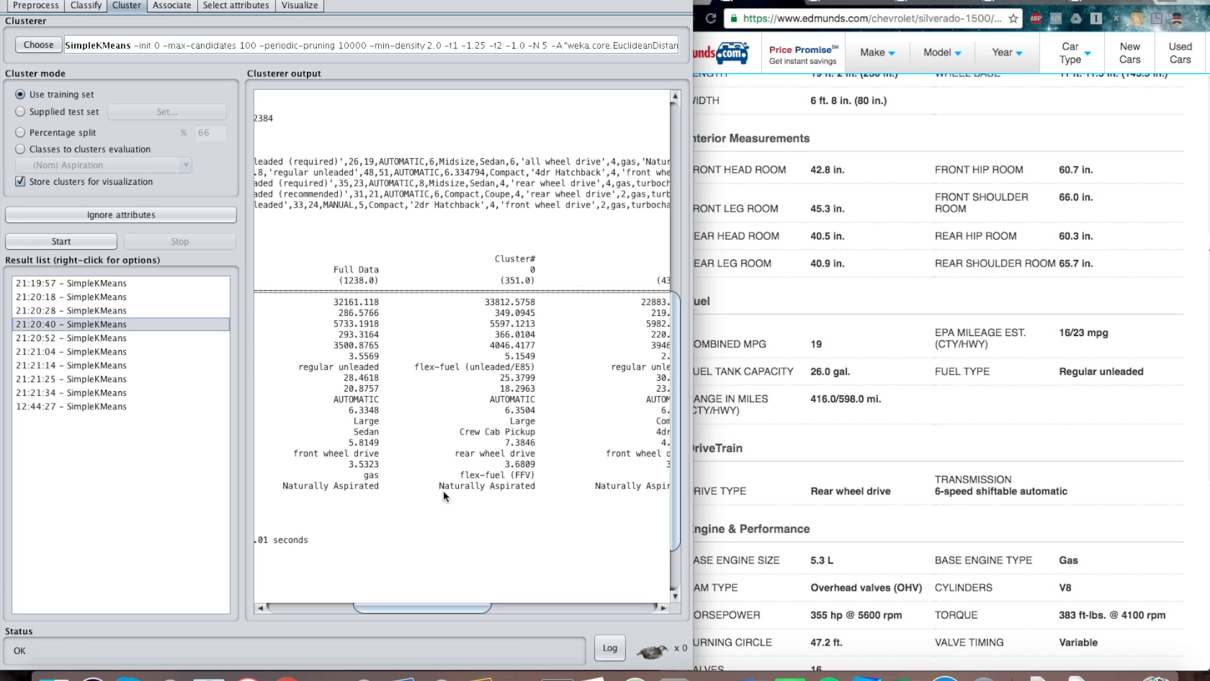
Step: Review the 2015 Chevrolet Silverado 1500 photo and specifications on Edmunds for comparison with cluster 0
click(876, 417)
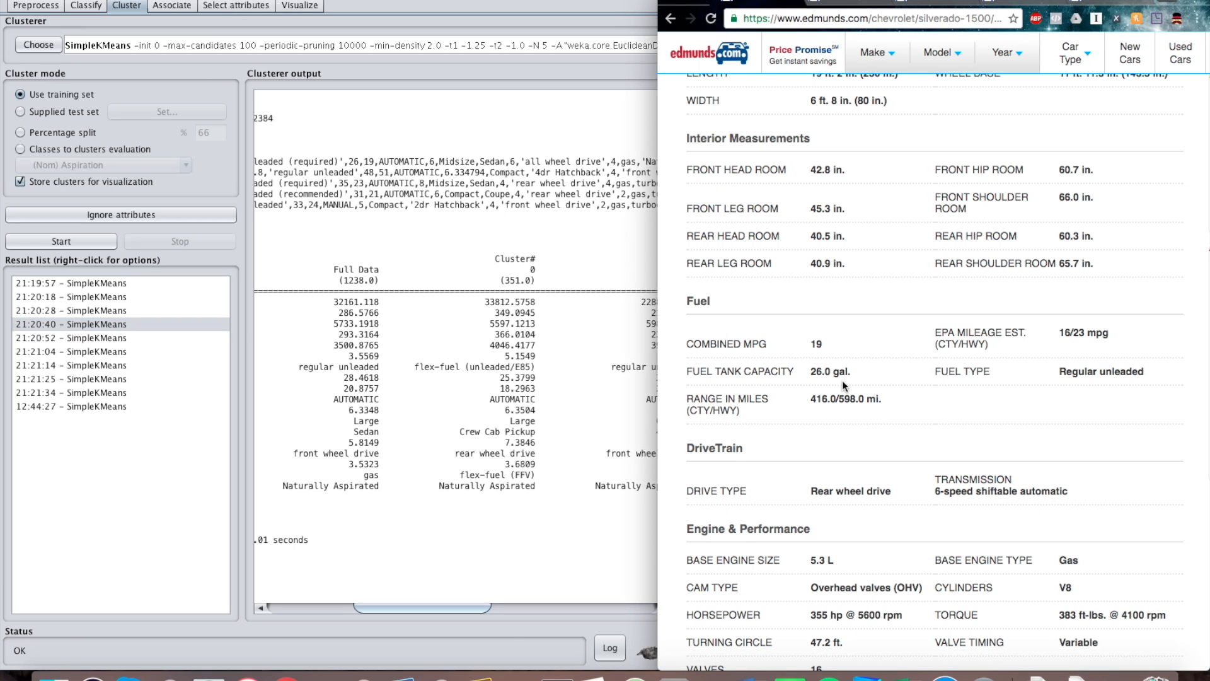
scroll(827, 353, up, 10)
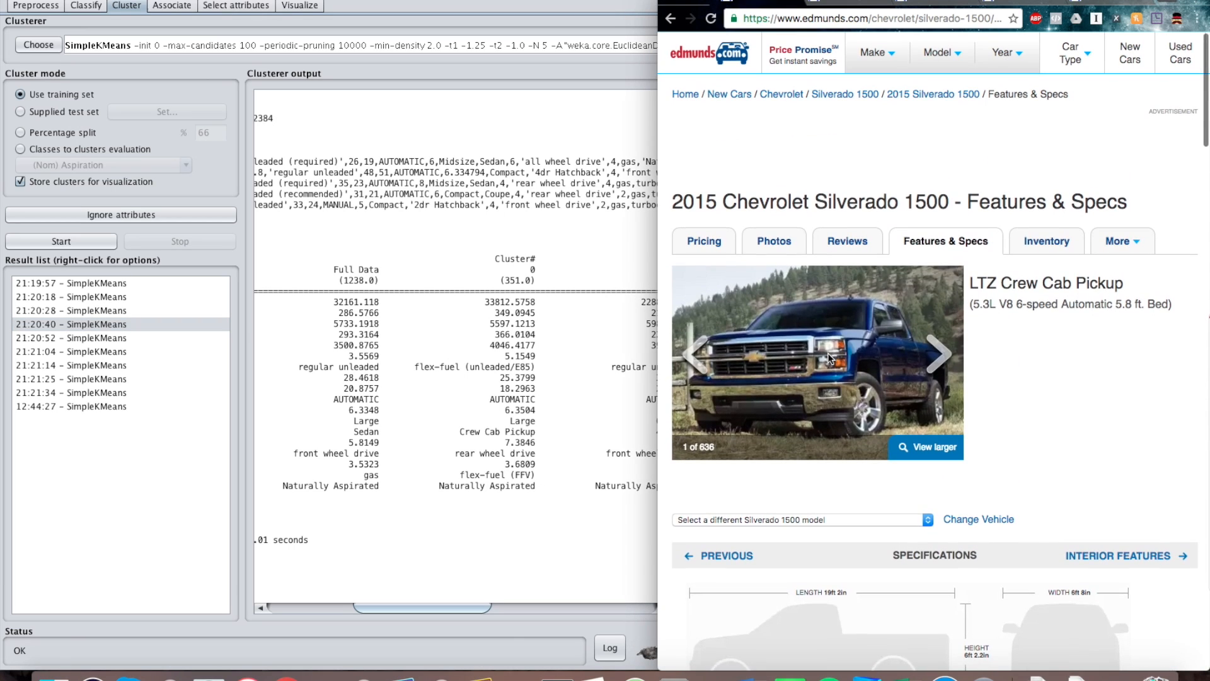
scroll(884, 448, down, 2)
scroll(884, 448, down, 15)
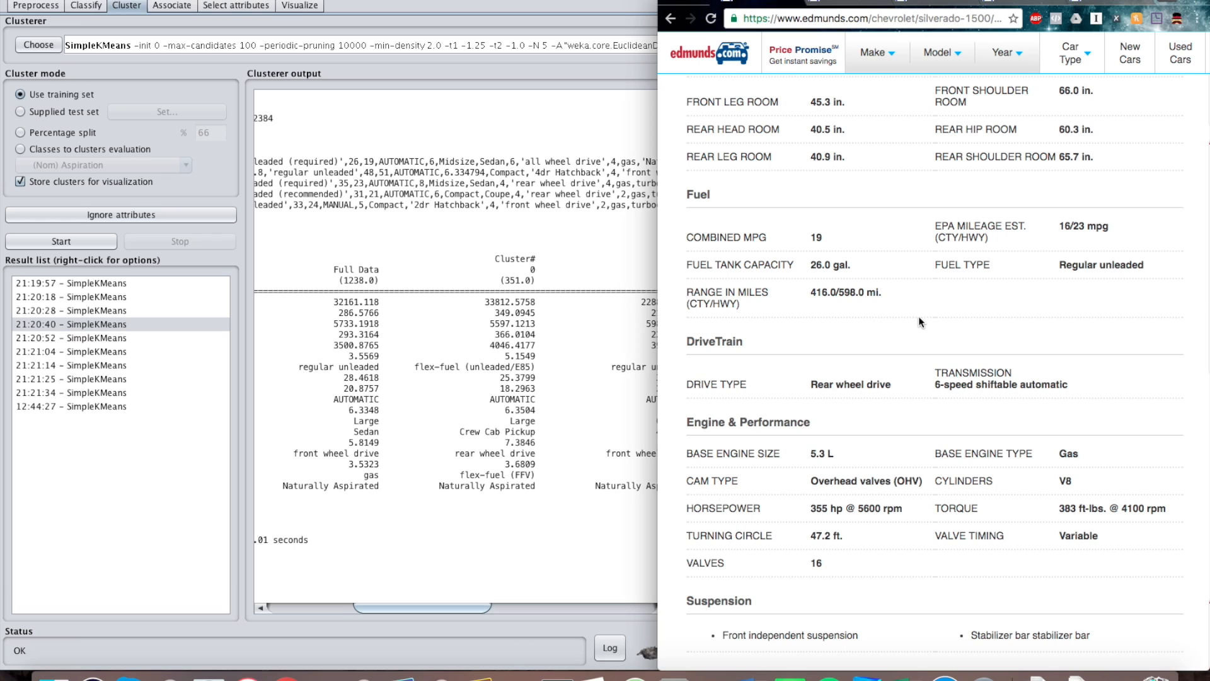
scroll(918, 315, down, 3)
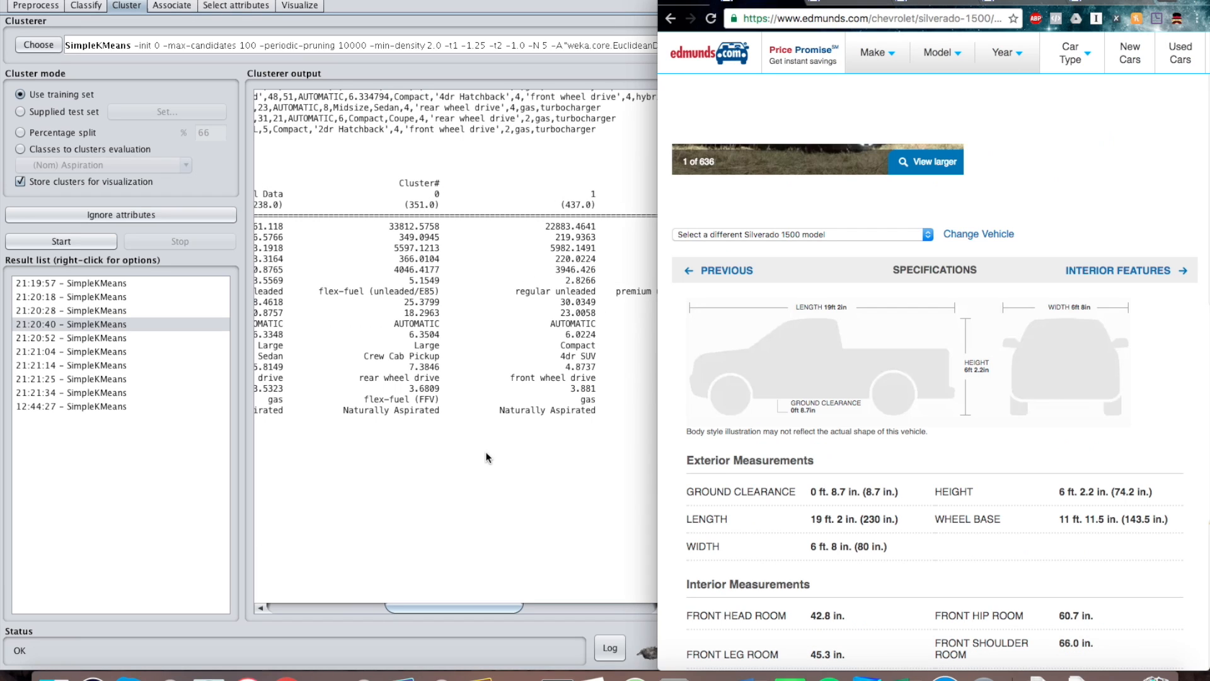
Step: View the cluster 1 centroid values and open the 2015 Toyota RAV4 specifications page for comparison
scroll(486, 457, right, 2)
scroll(486, 457, right, 3)
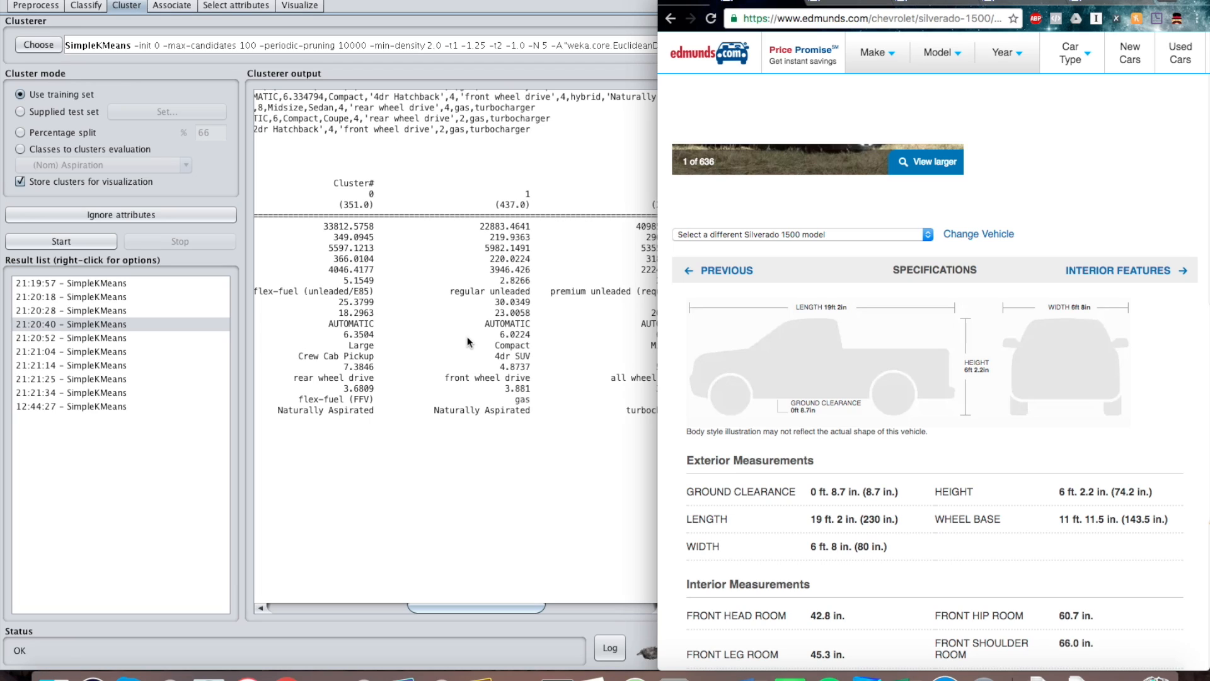
click(845, 3)
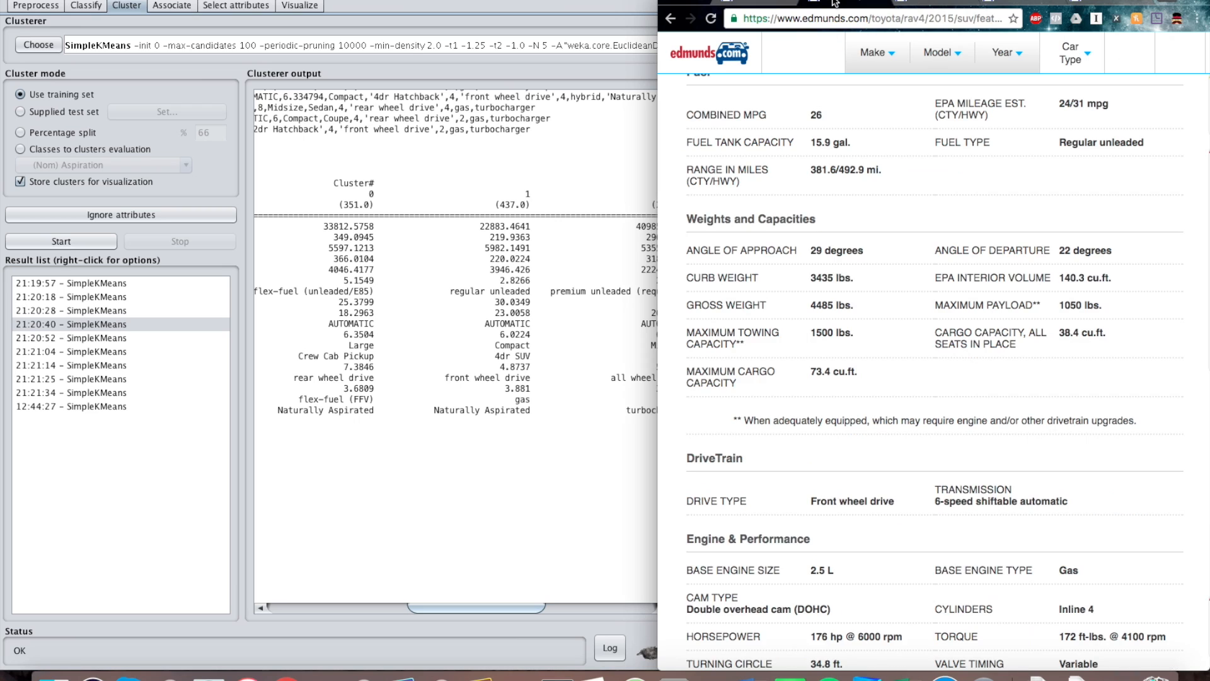
Step: Review the 2015 Toyota RAV4's measurements, fuel, weight, drivetrain and engine specifications on Edmunds for comparison with cluster 1
scroll(963, 464, up, 15)
scroll(963, 463, down, 3)
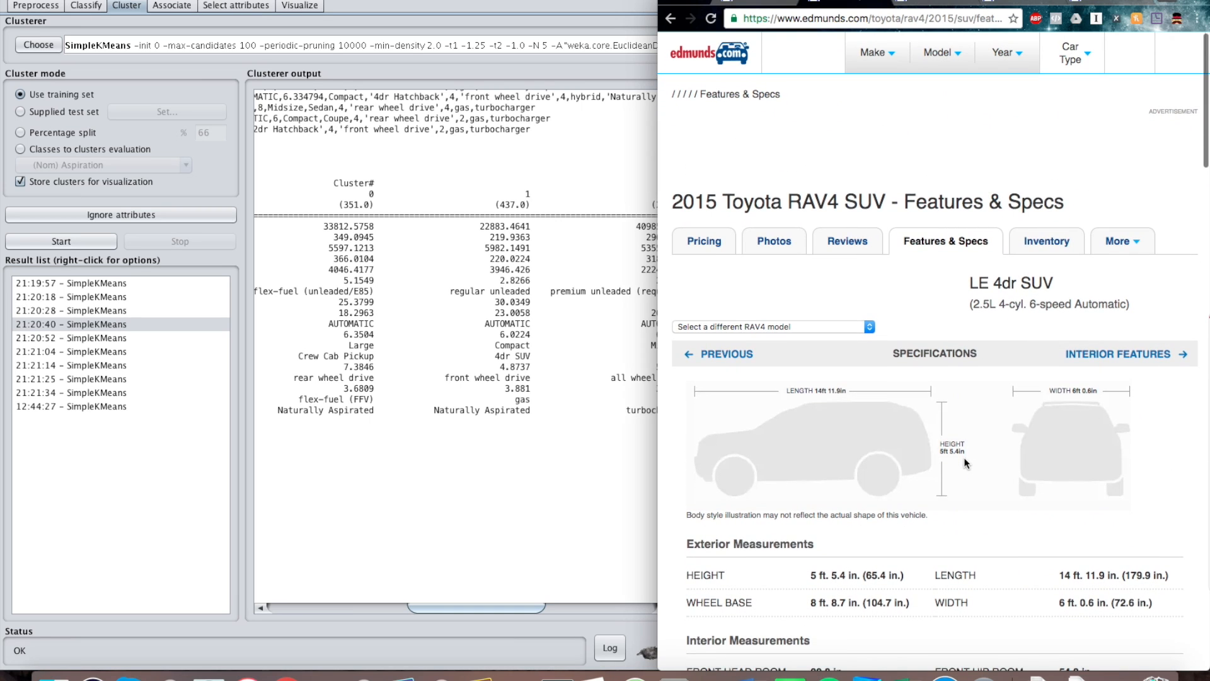
scroll(964, 463, down, 8)
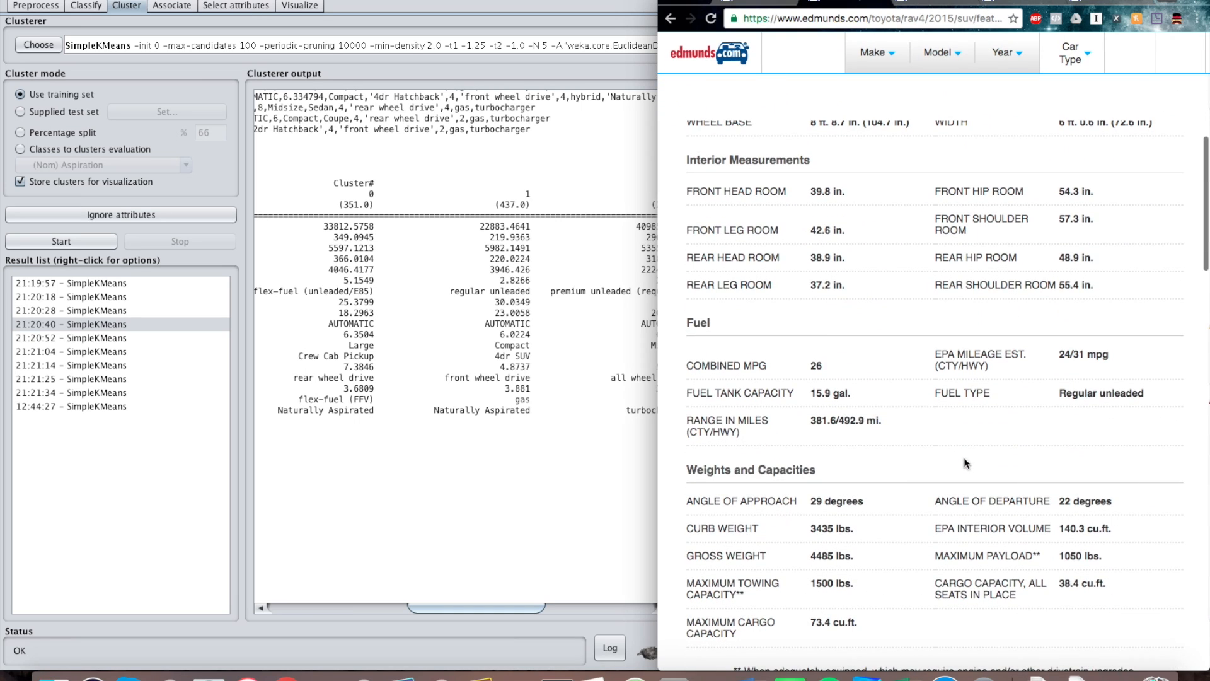
scroll(964, 464, down, 6)
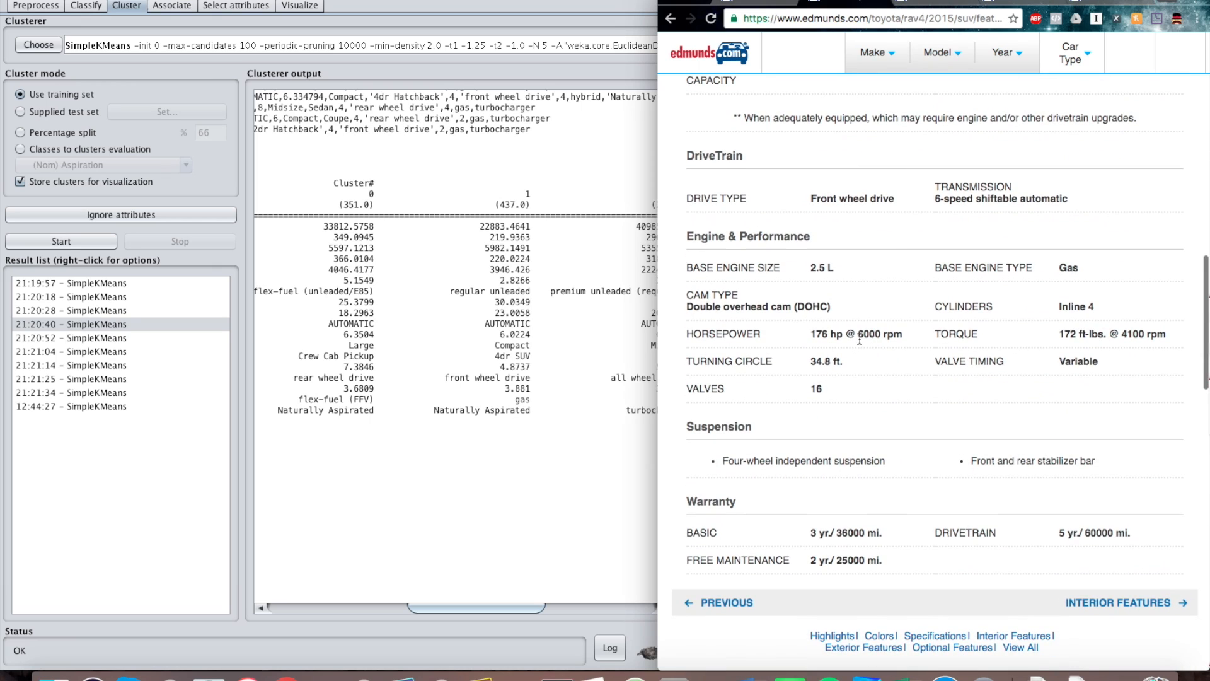
Step: View the cluster 2 centroid in Weka and review the 2015 BMW 335i Sedan's photo and specifications on Edmunds for comparison
scroll(517, 355, right, 5)
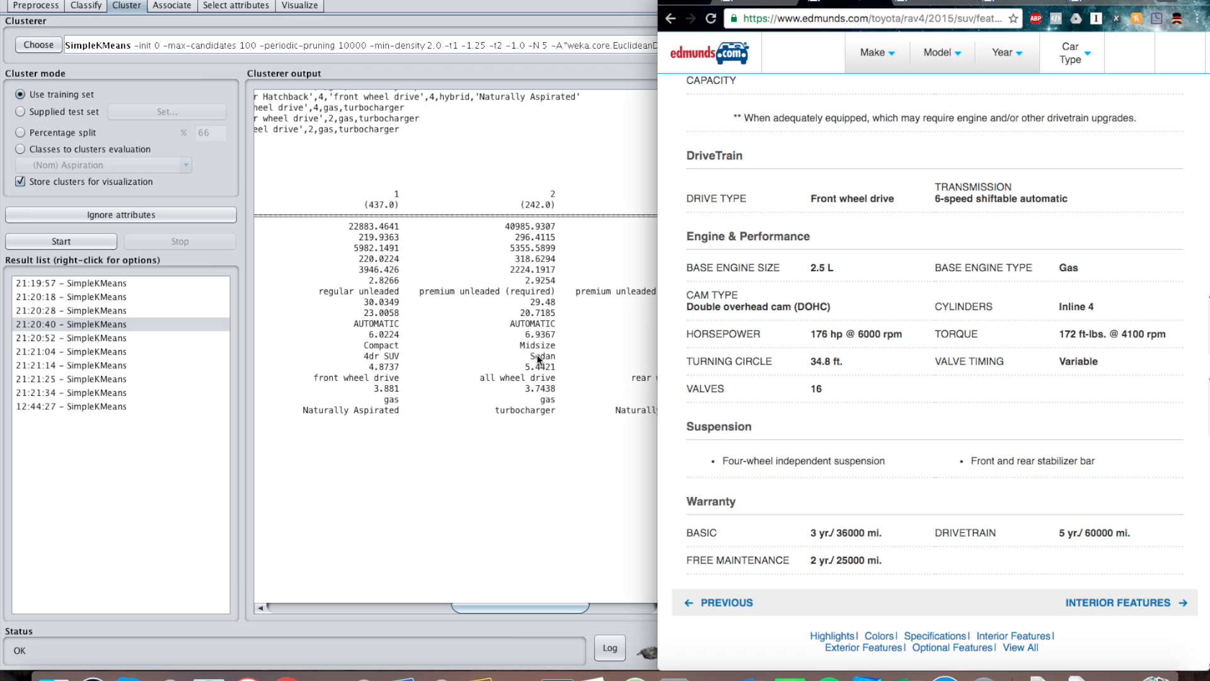
click(922, 4)
scroll(891, 538, down, 6)
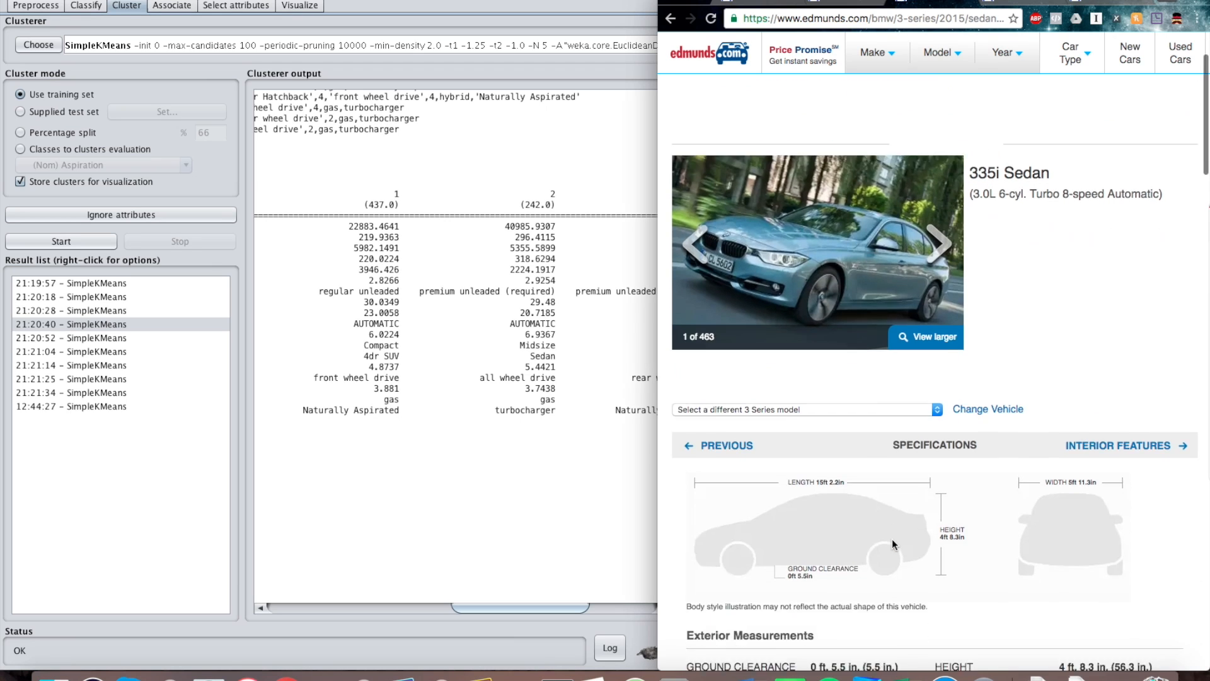
scroll(891, 538, down, 5)
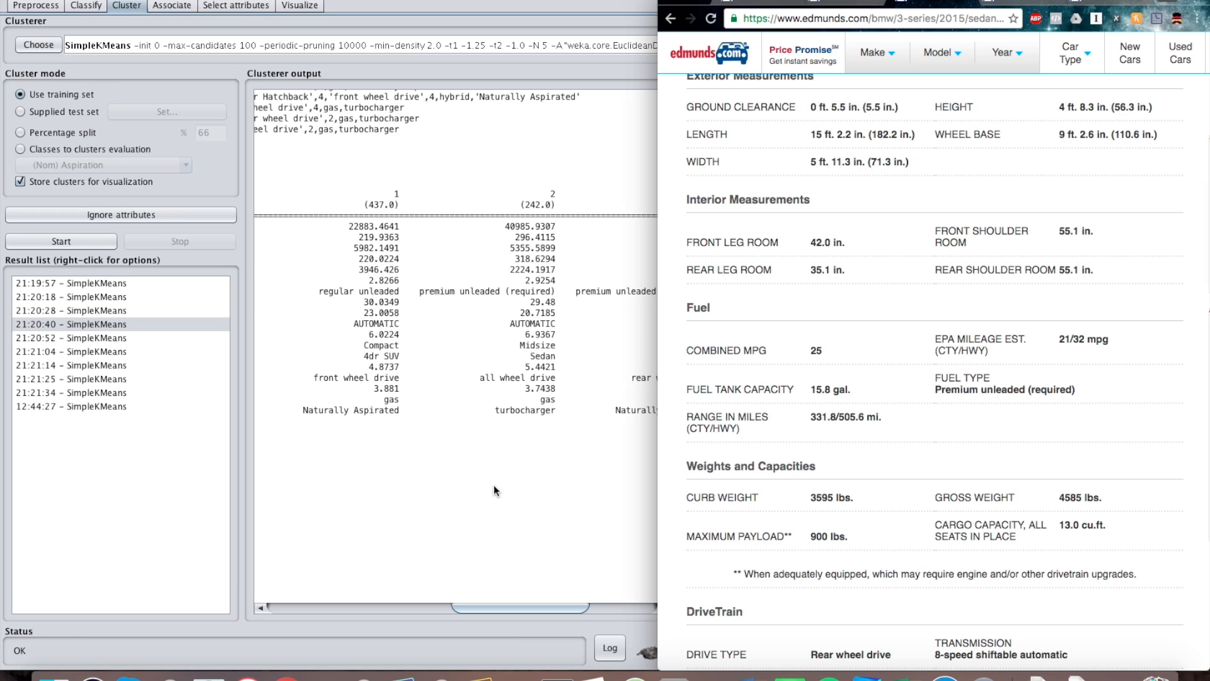
Step: Examine the cluster 3 and 4 centroids, moving the Weka window clear of the browser to show the cluster 4 column fully
scroll(493, 485, right, 2)
scroll(494, 485, right, 15)
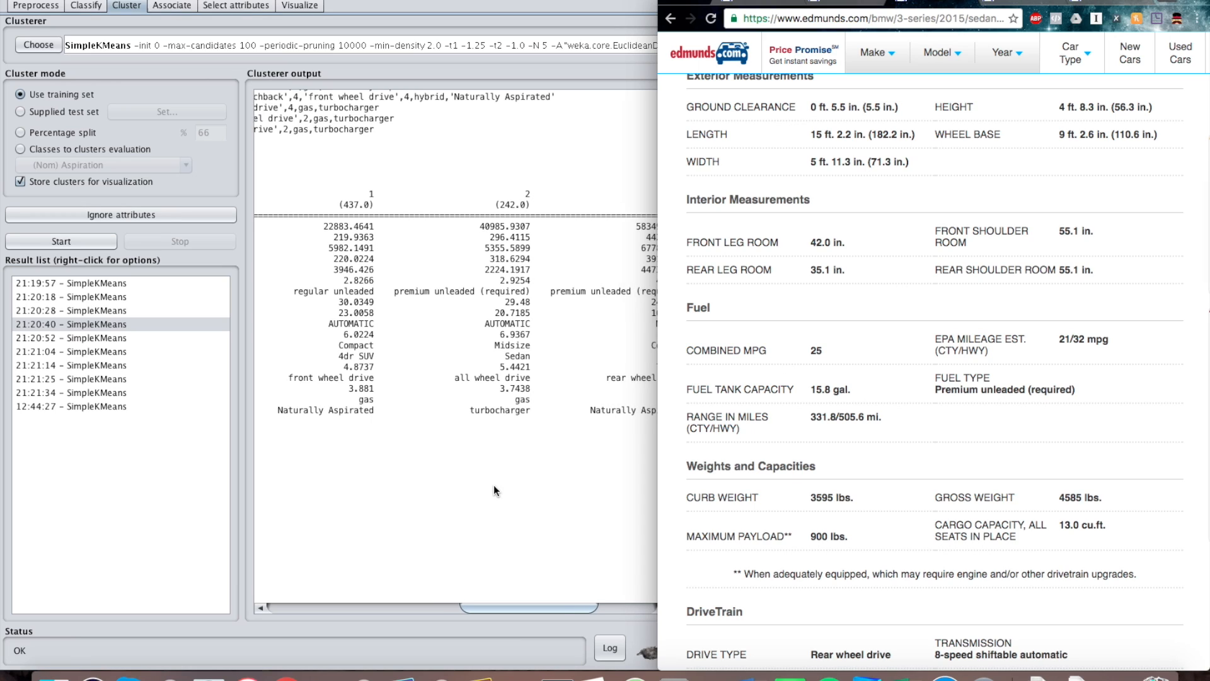
scroll(494, 485, right, 1)
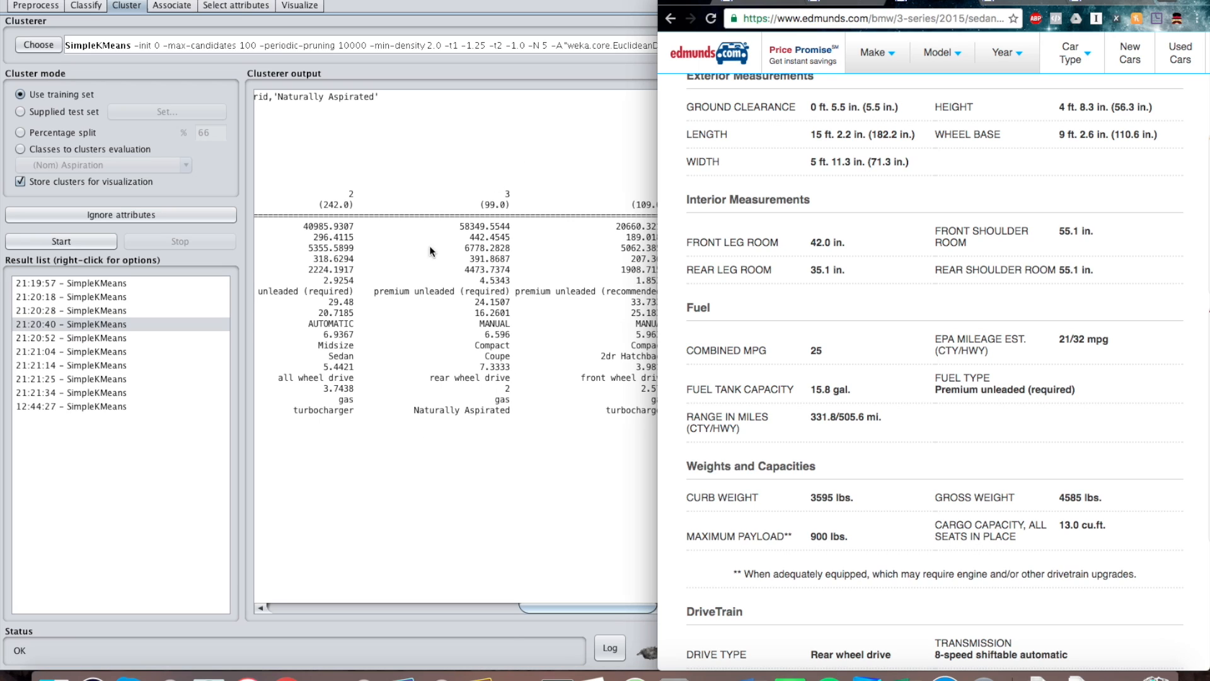
drag(534, 3, 495, 3)
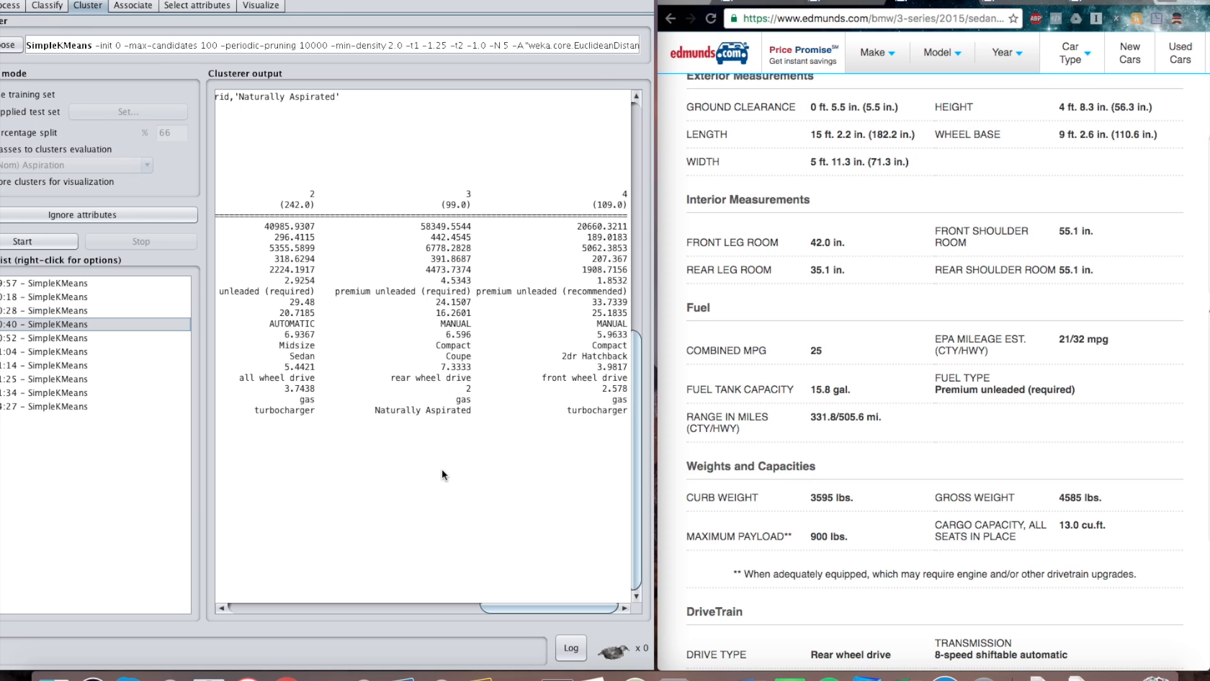
Step: Return to the attribute names, full data centroid and clustered instances, and compare the full data with cluster 0
scroll(443, 474, left, 10)
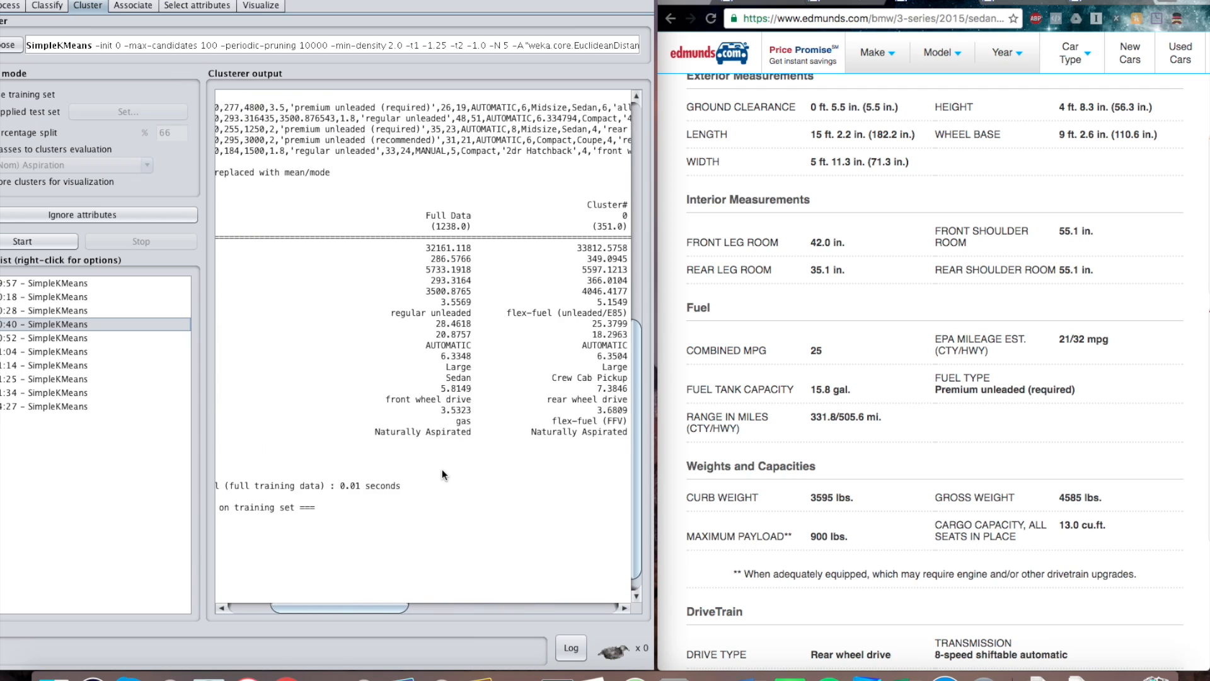
scroll(441, 469, left, 3)
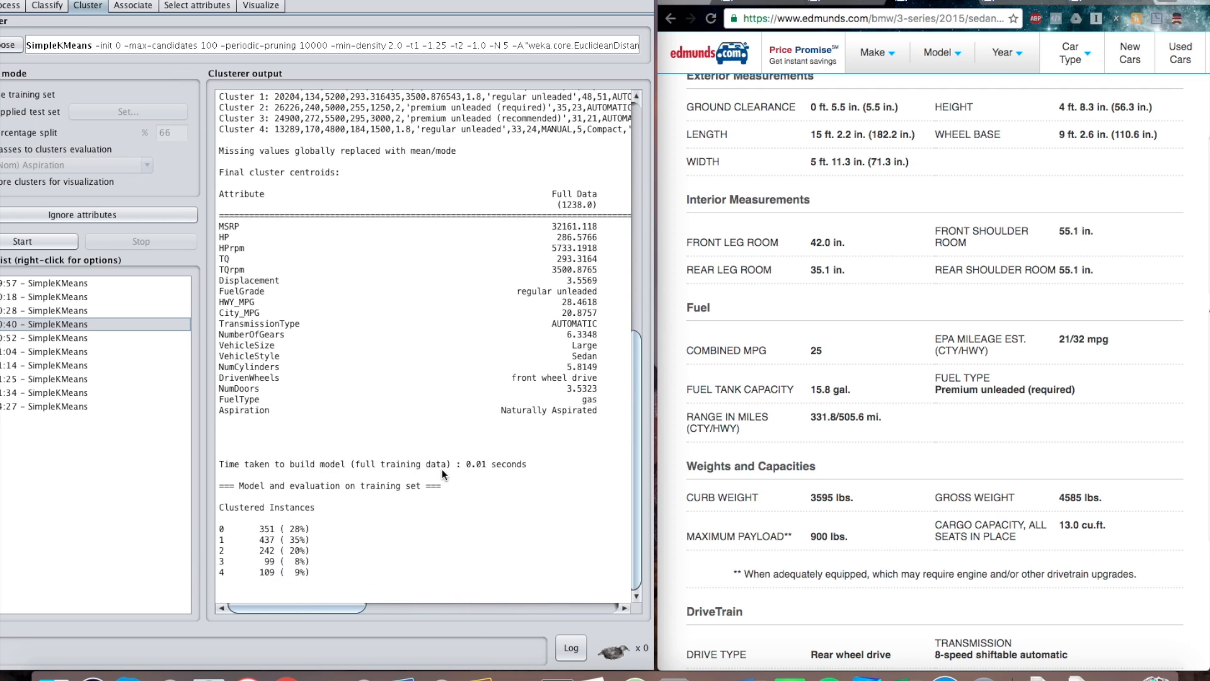
scroll(442, 470, right, 10)
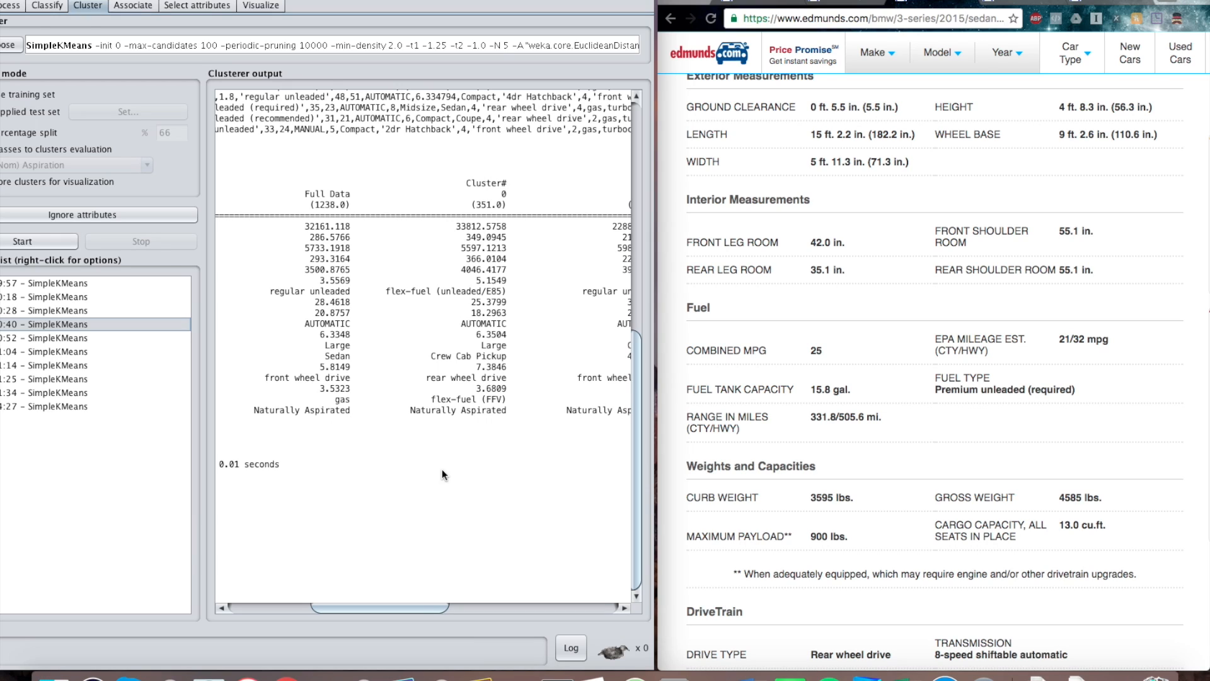
scroll(474, 236, right, 5)
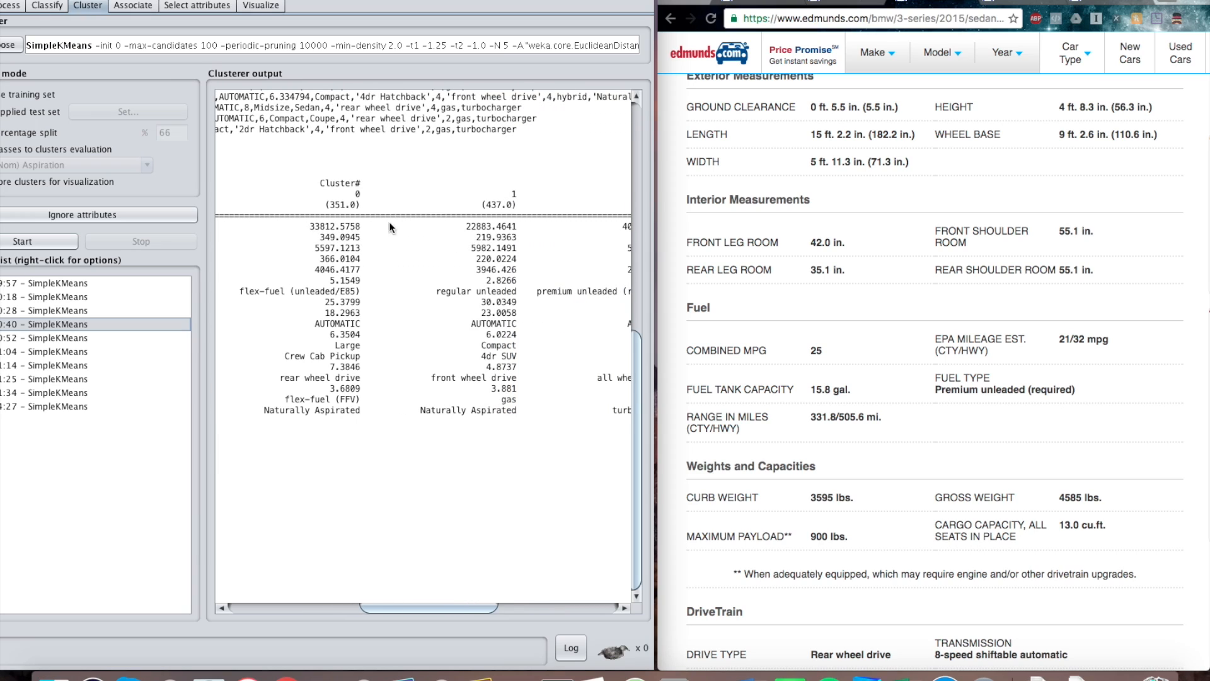
Step: Compare the centroid values of clusters 0, 1 and 2 across the columns, starting with MSRP
scroll(496, 230, right, 2)
scroll(496, 230, left, 2)
scroll(496, 230, up, 1)
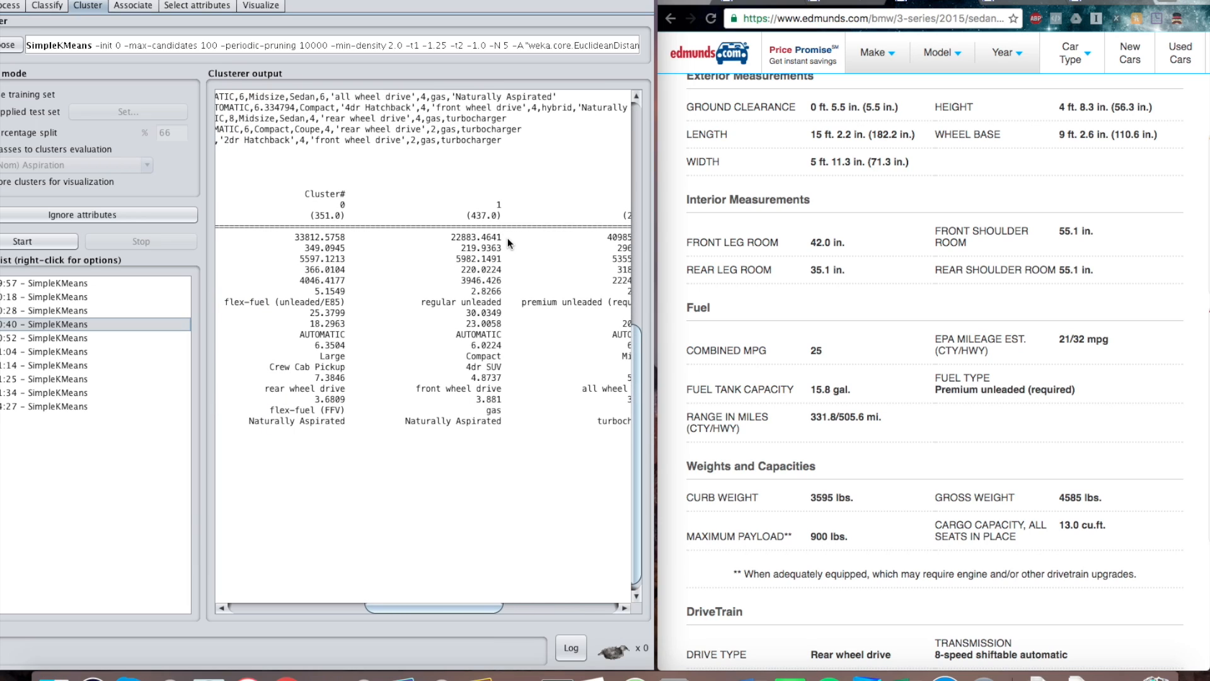
scroll(508, 237, right, 4)
scroll(508, 237, down, 1)
scroll(508, 237, right, 7)
scroll(508, 237, up, 3)
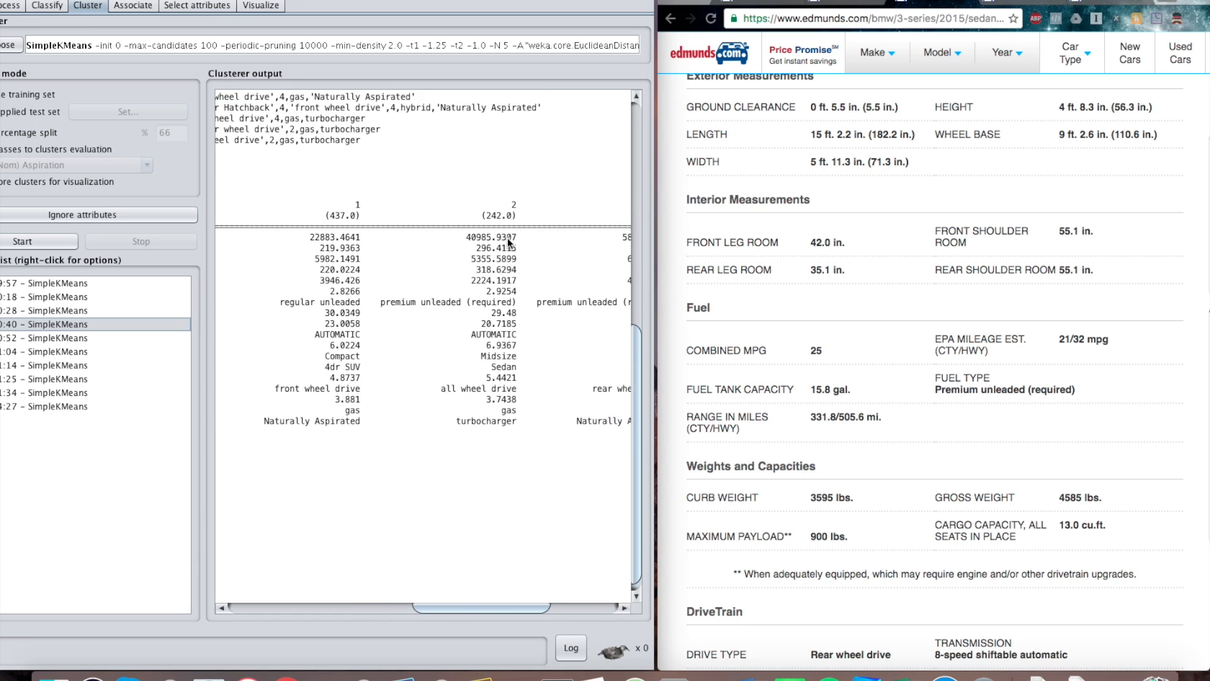